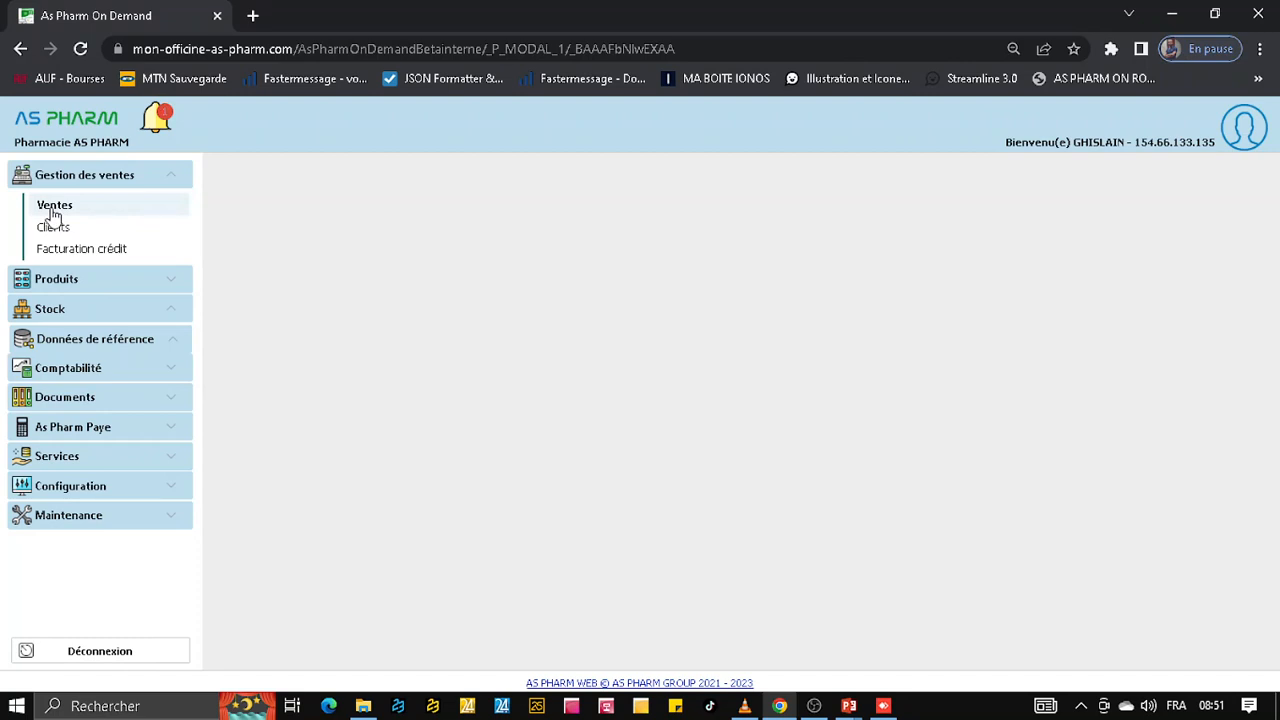
Open the sales page and start creating a new client of the Assurance type
click(52, 210)
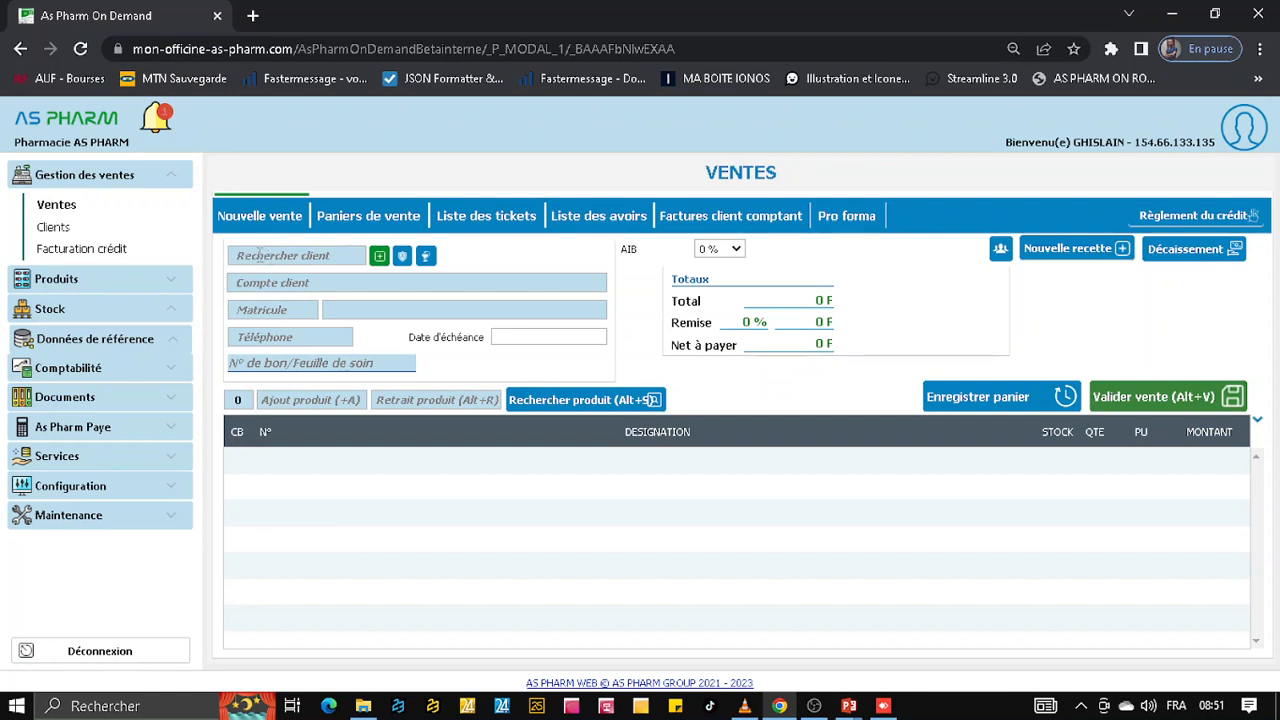
click(379, 258)
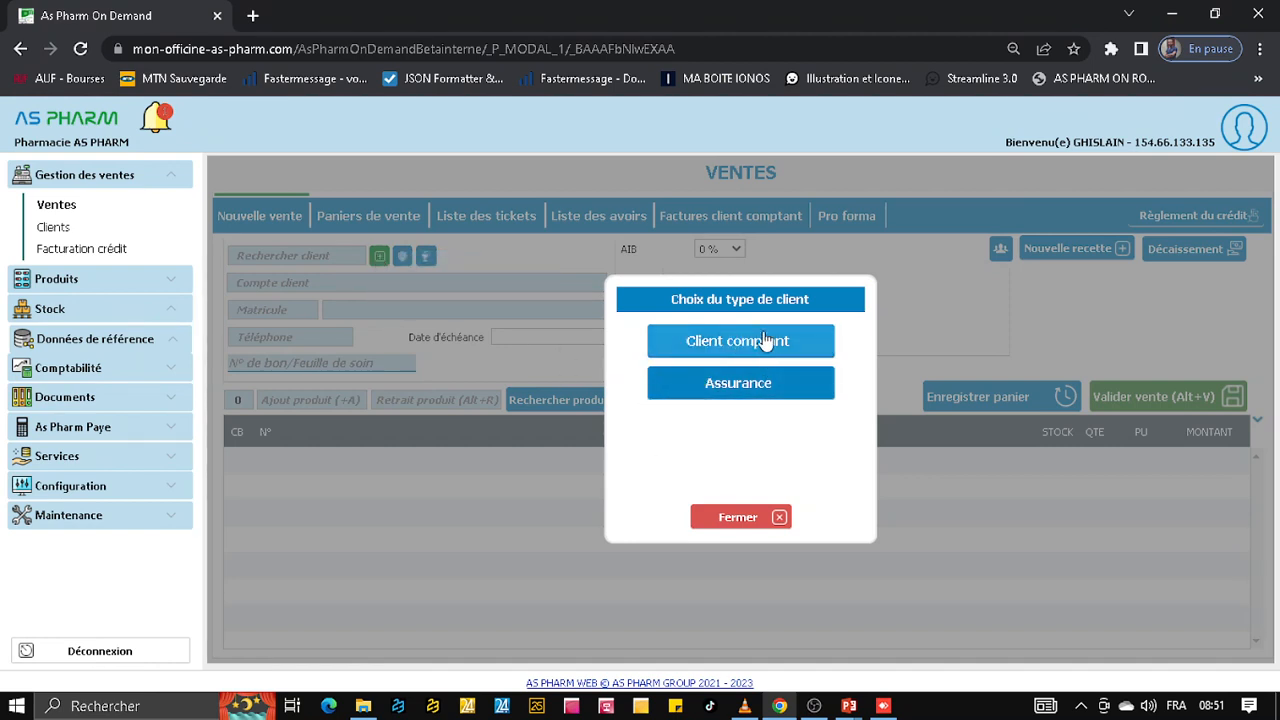
click(749, 393)
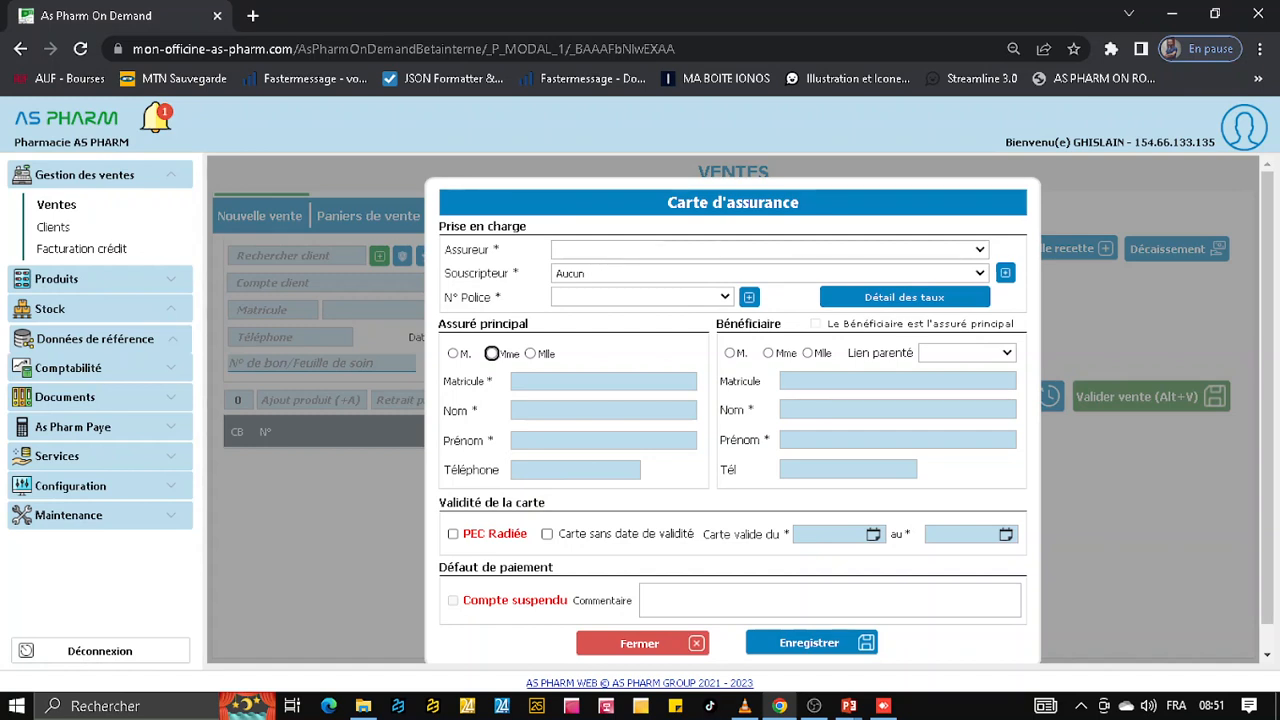
key(alt+Tab)
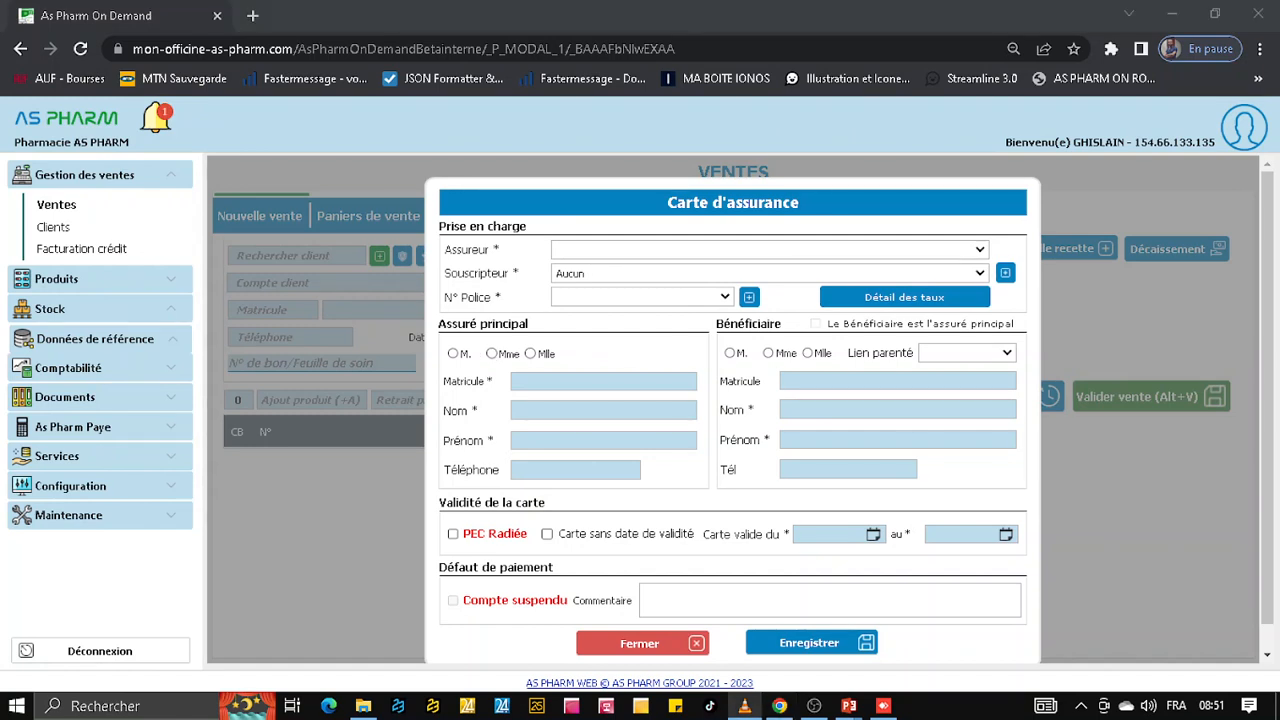
Set the card's insurer to AFRICAINE DES ASSURANCE and the subscriber to UNION DES REMORQUEUR DE DAKAR
click(794, 249)
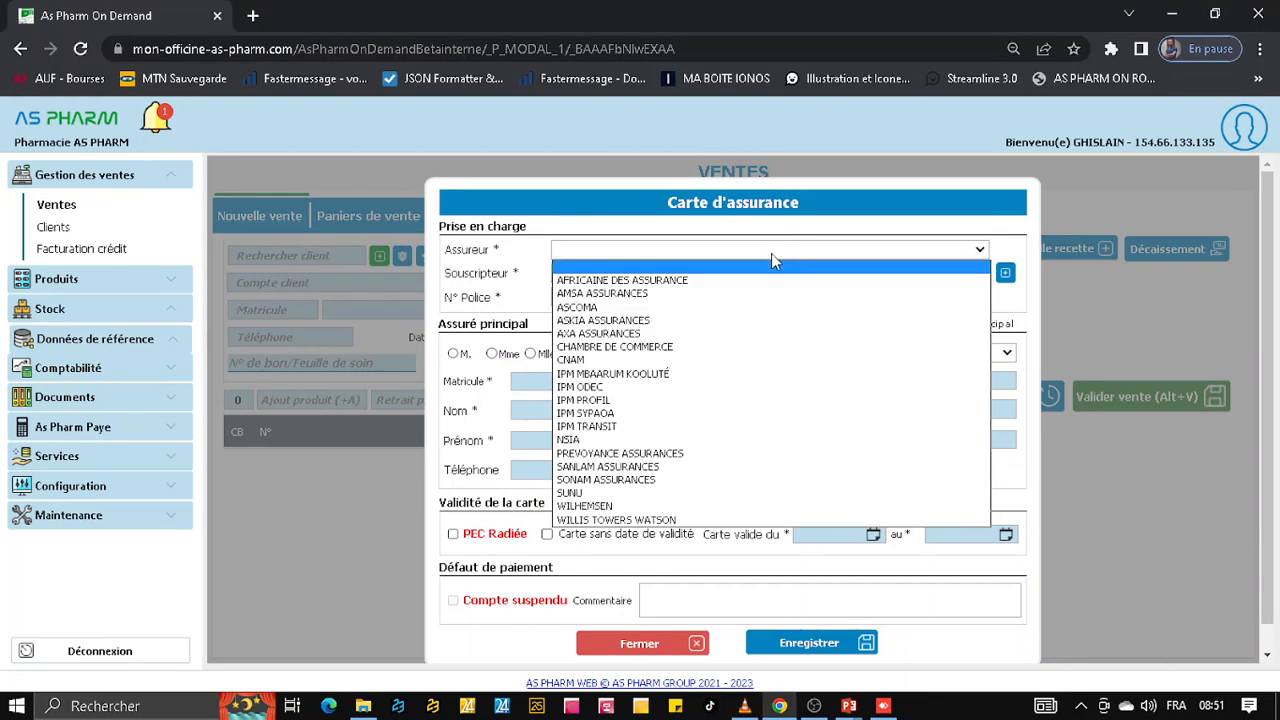
click(668, 281)
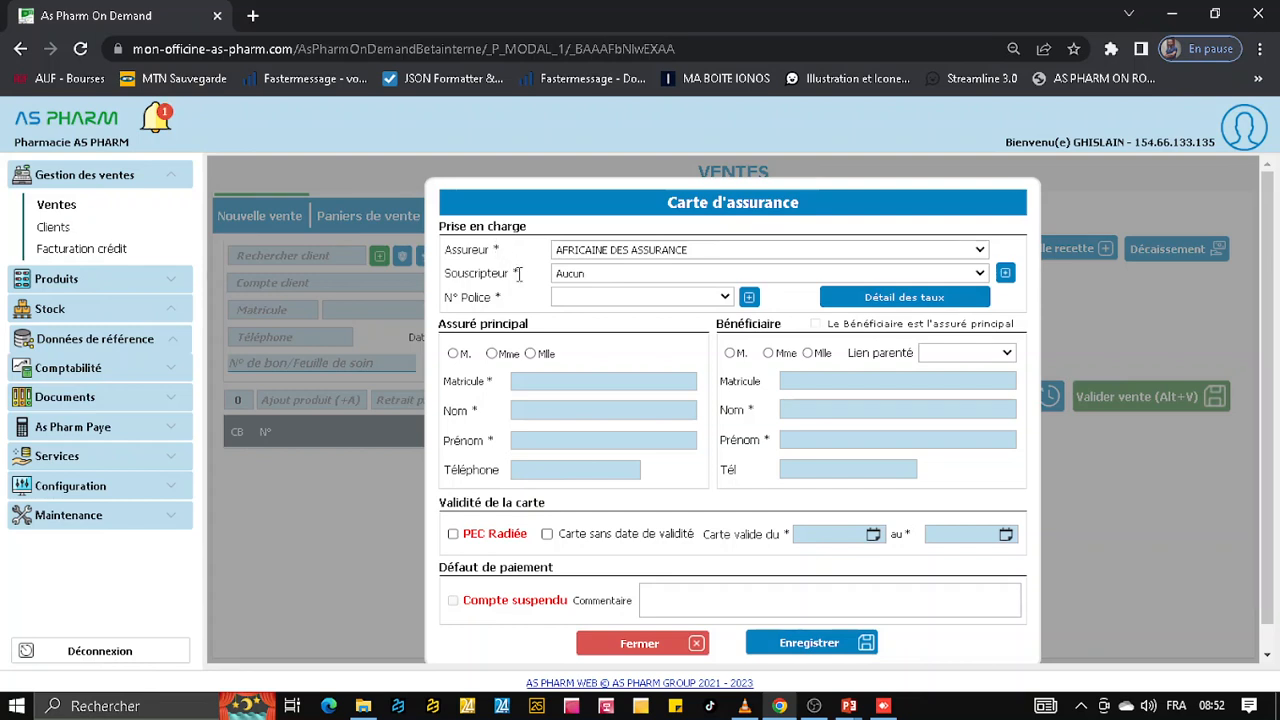
click(701, 275)
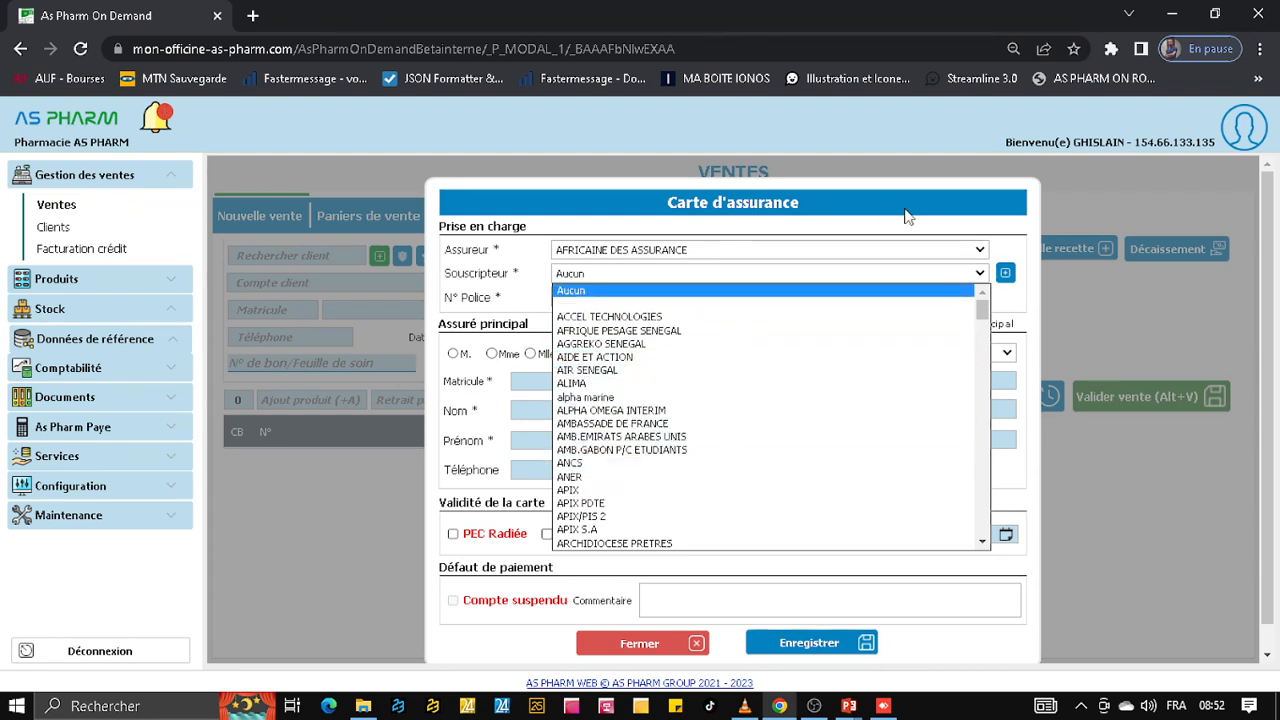
click(972, 218)
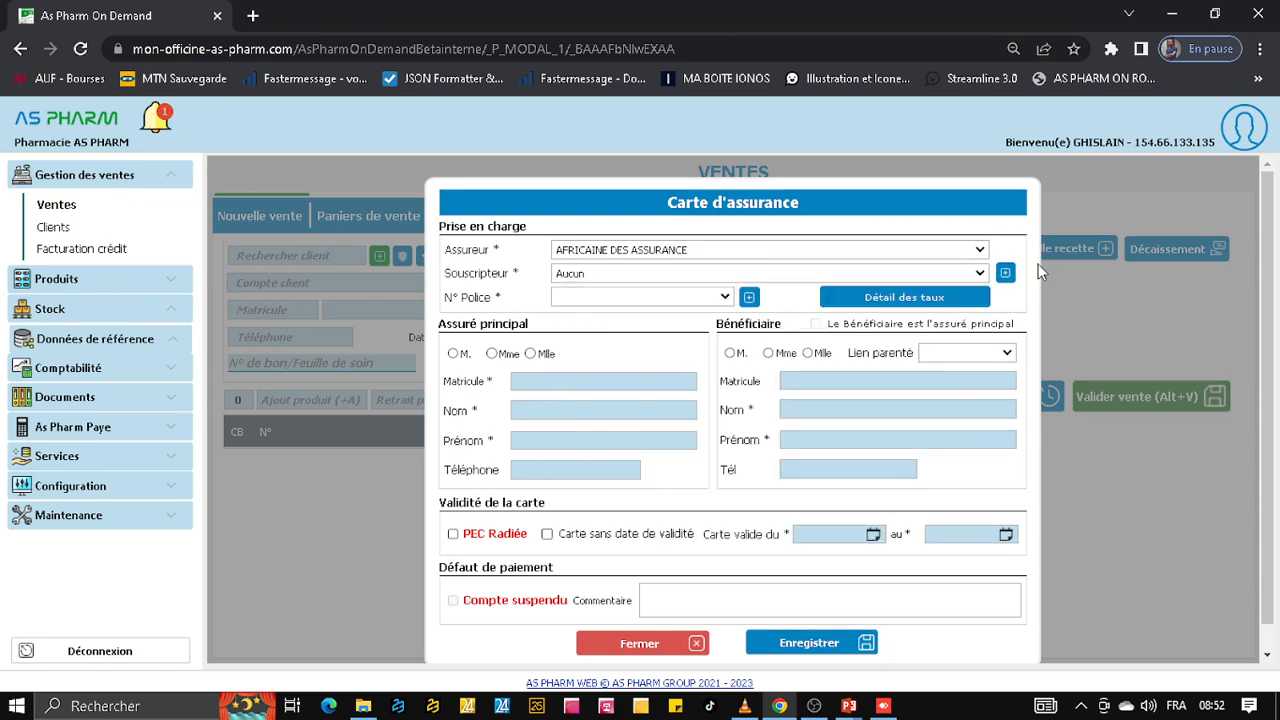
click(976, 276)
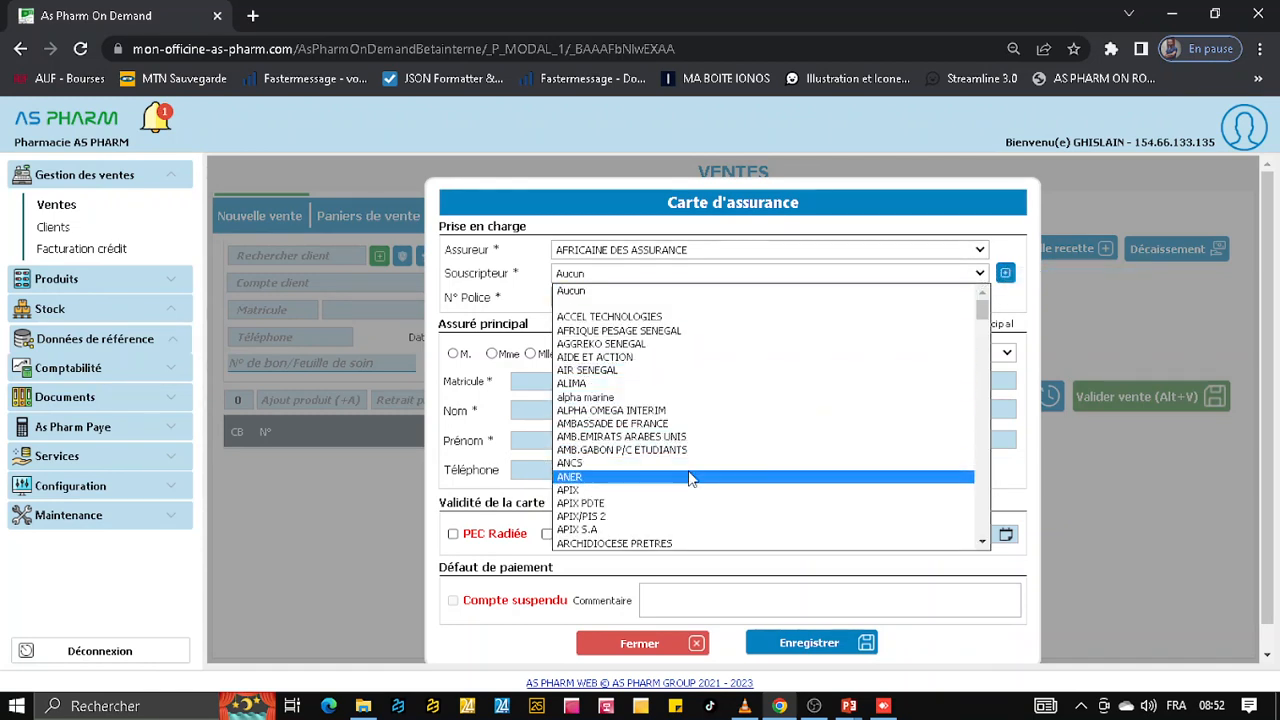
scroll(688, 478, down, 20)
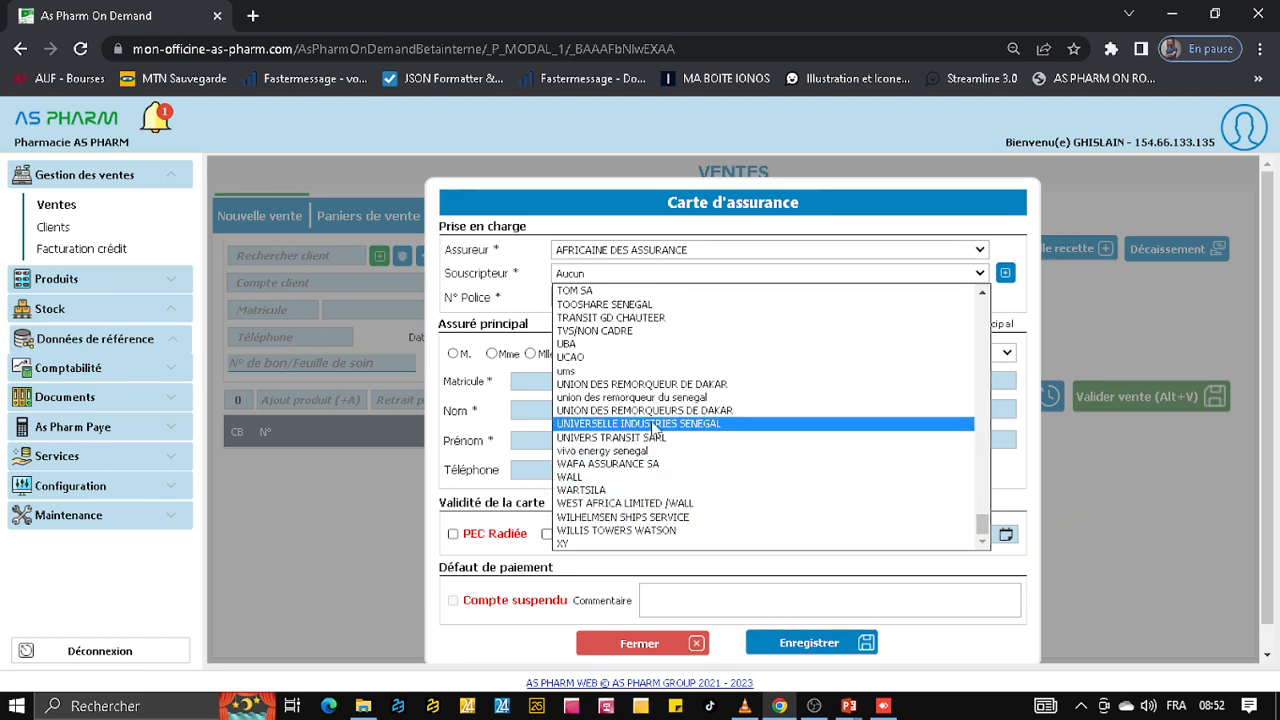
click(636, 386)
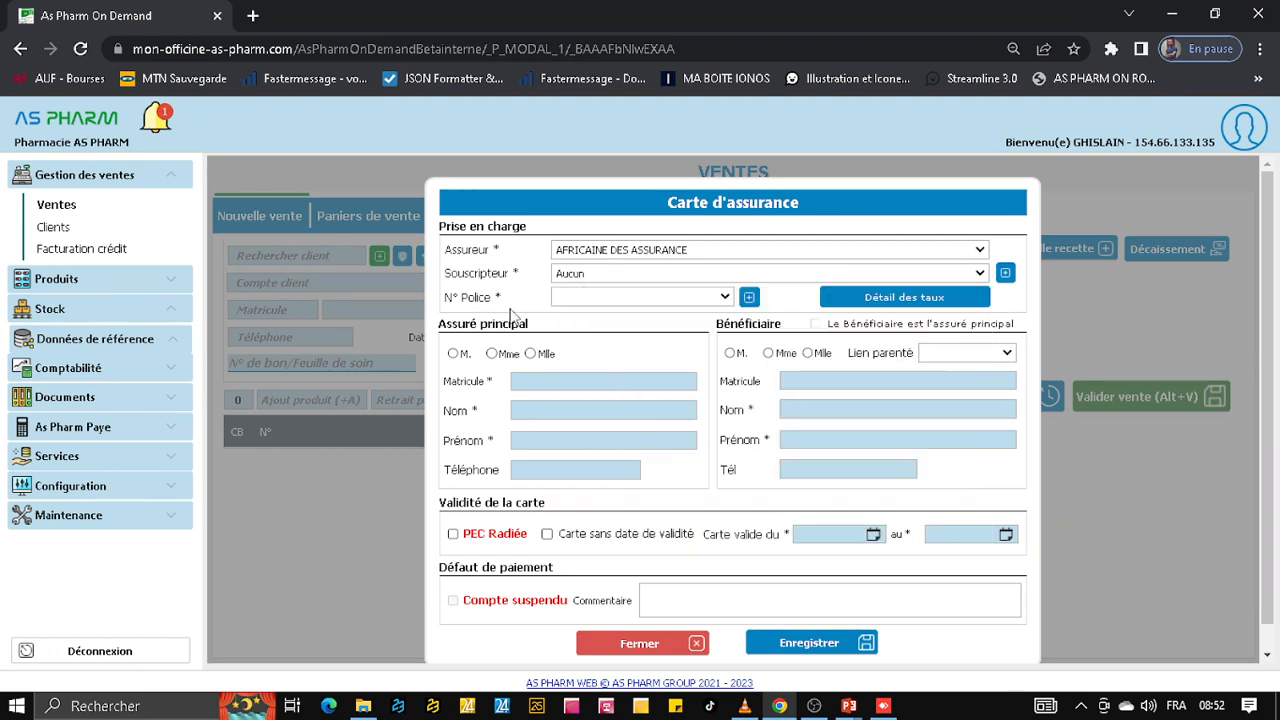
Add a new insurance policy to the card and enter its policy number
click(724, 298)
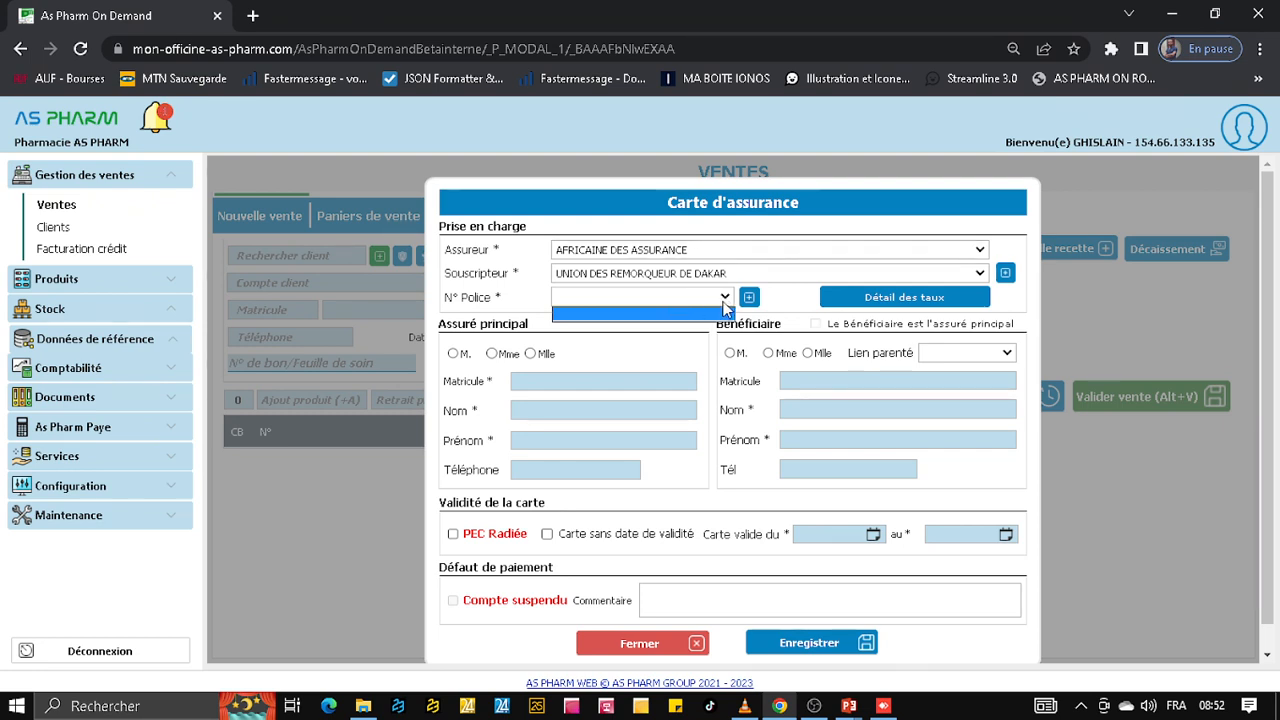
click(726, 303)
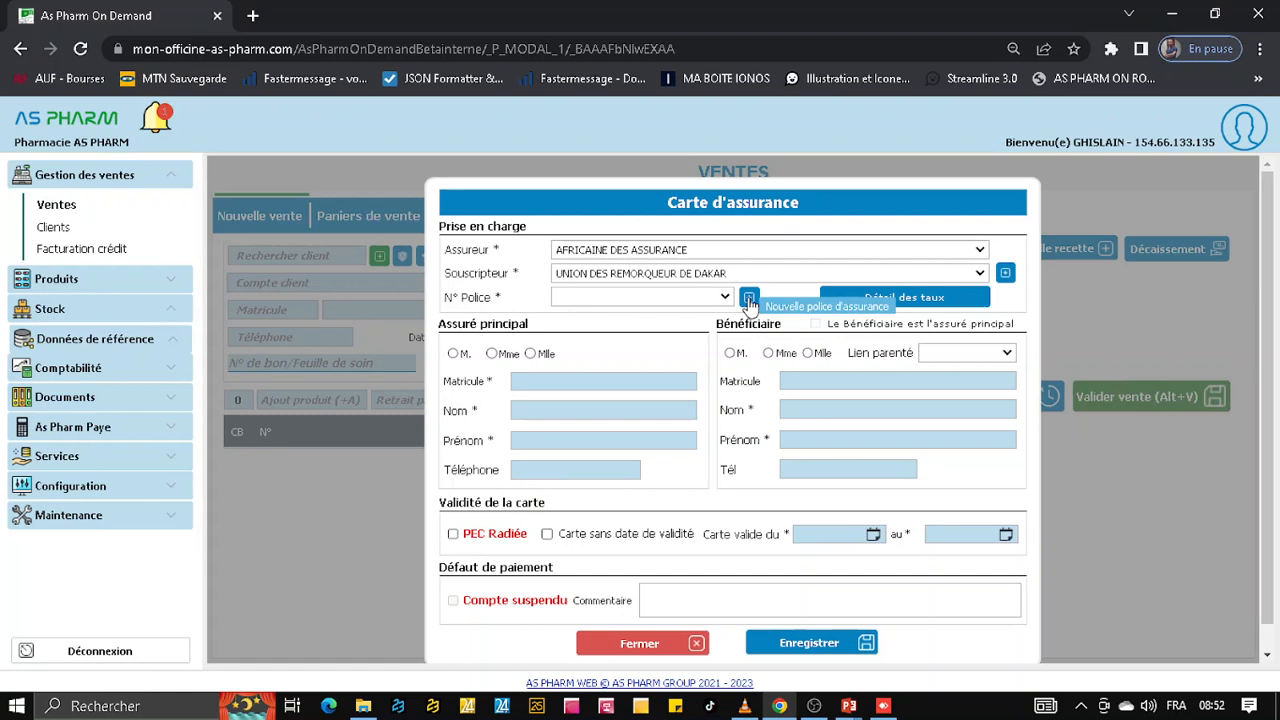
click(749, 299)
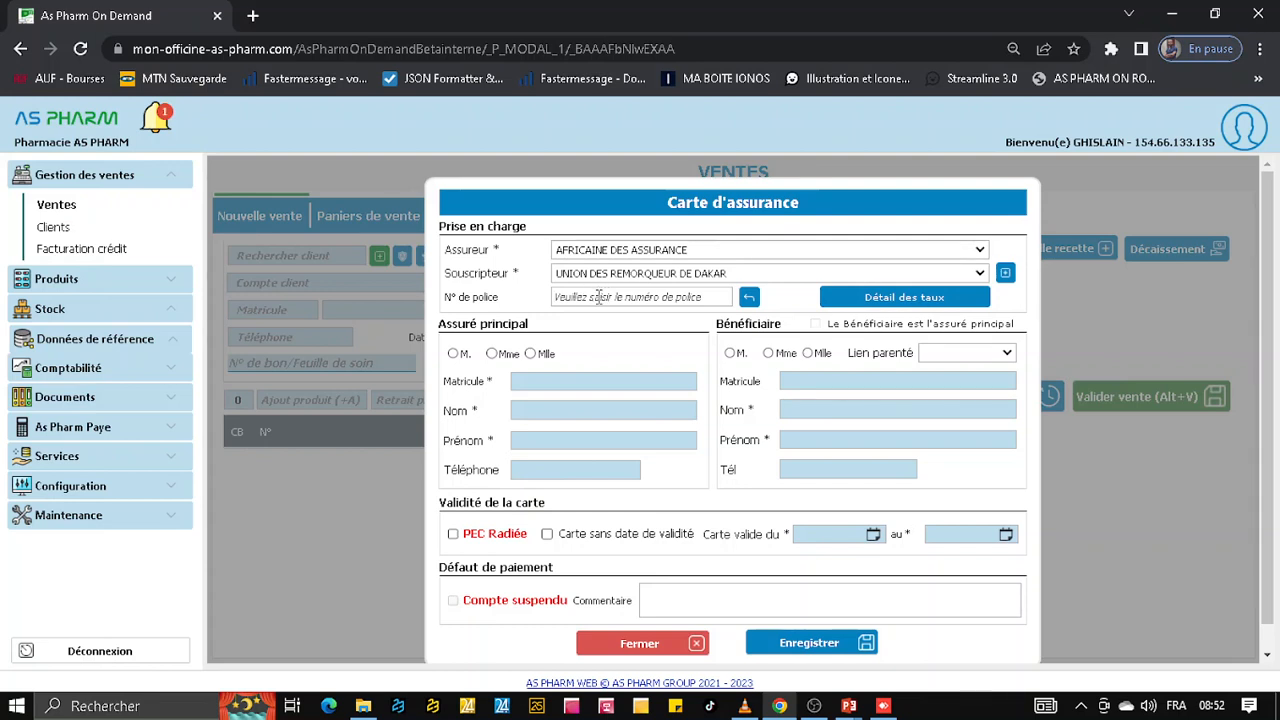
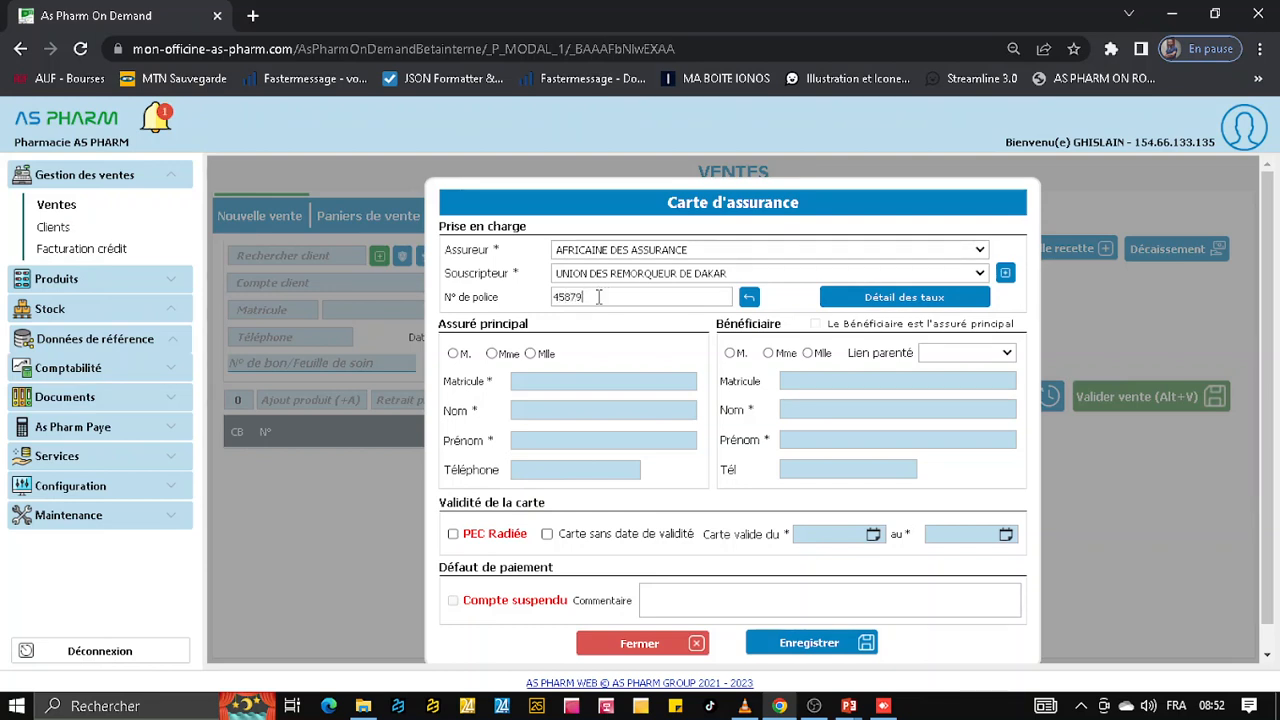
Fill in the main insured's title as M., matricule, last name, first name and phone, and mark the beneficiary as the main insured
click(453, 355)
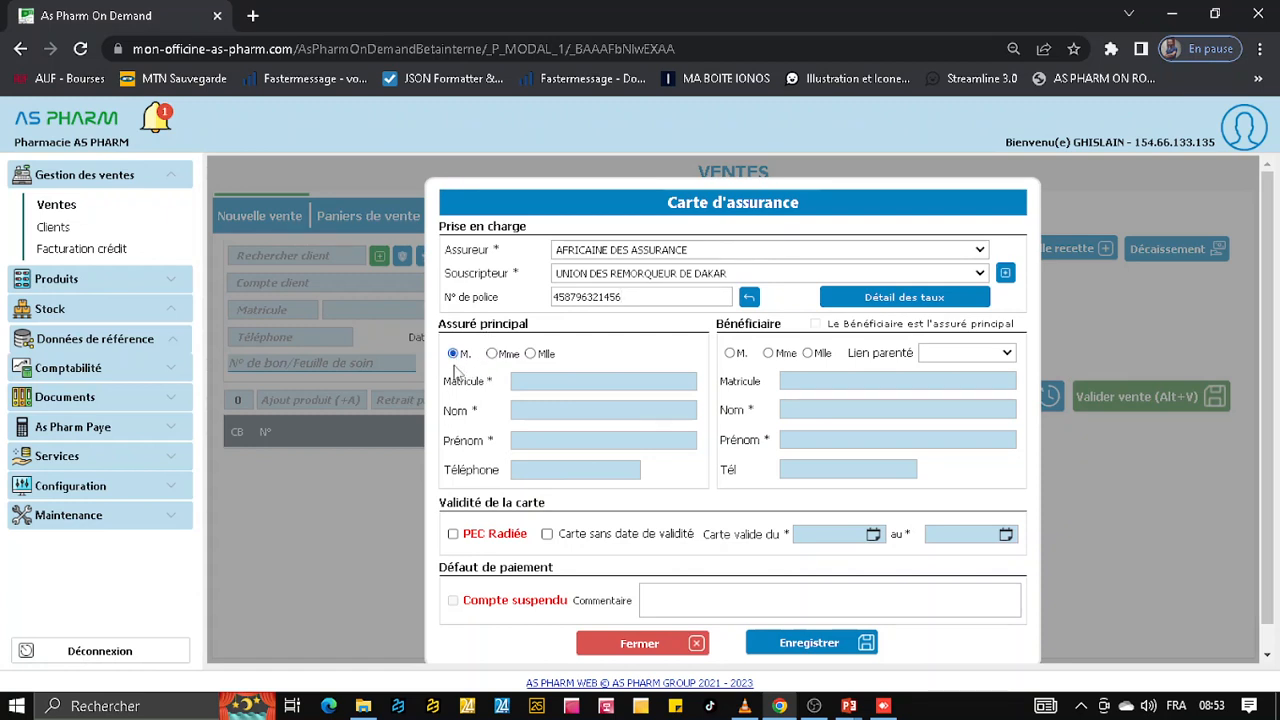
click(541, 381)
click(555, 410)
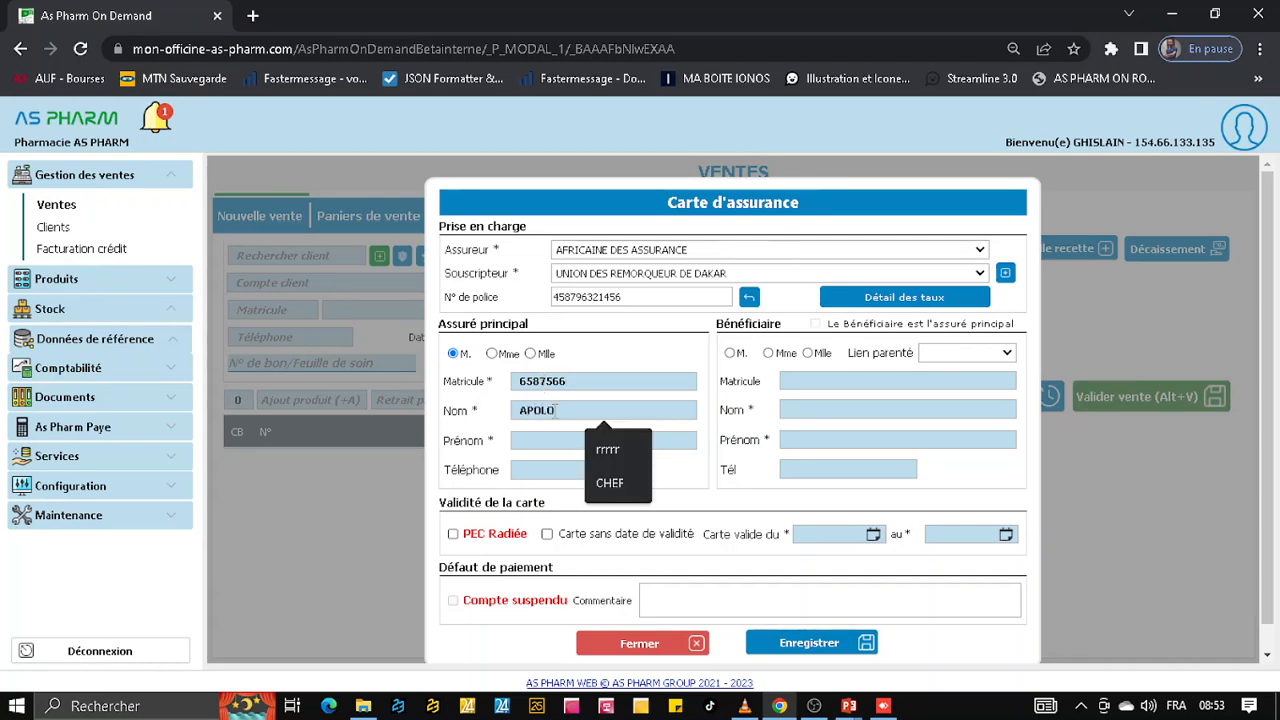
click(542, 445)
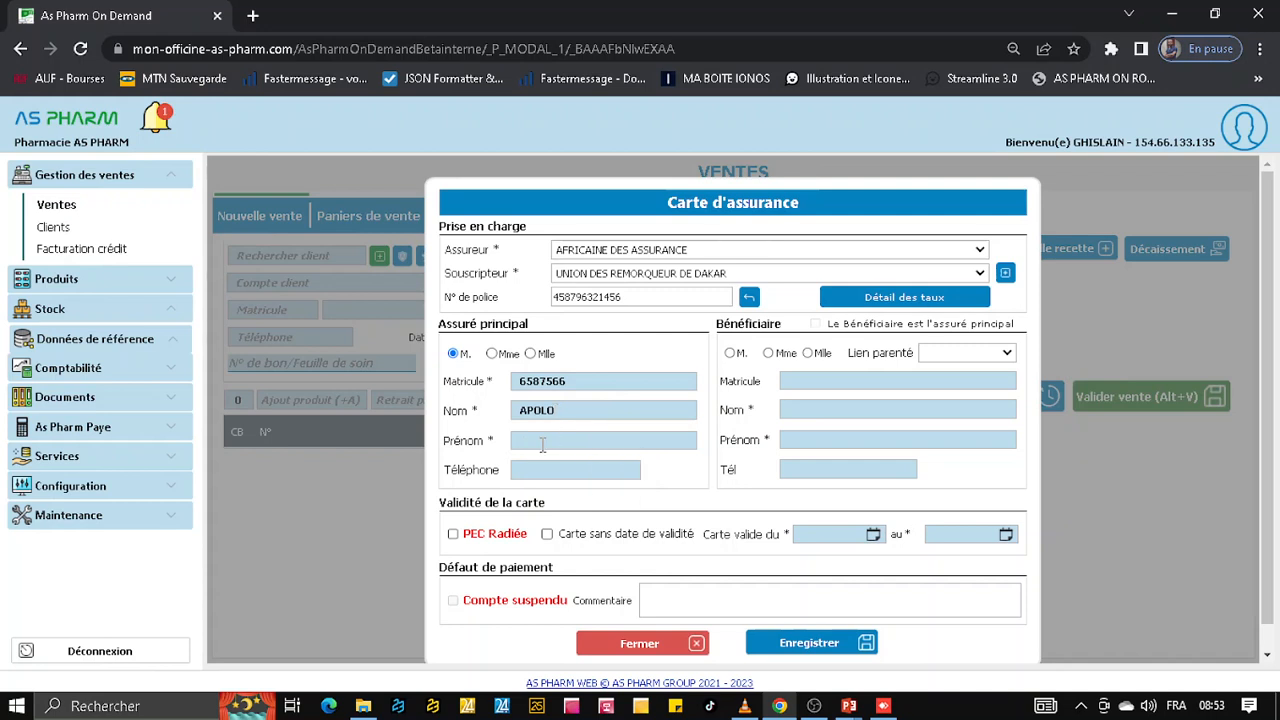
text(GUT)
text(65874123)
click(816, 325)
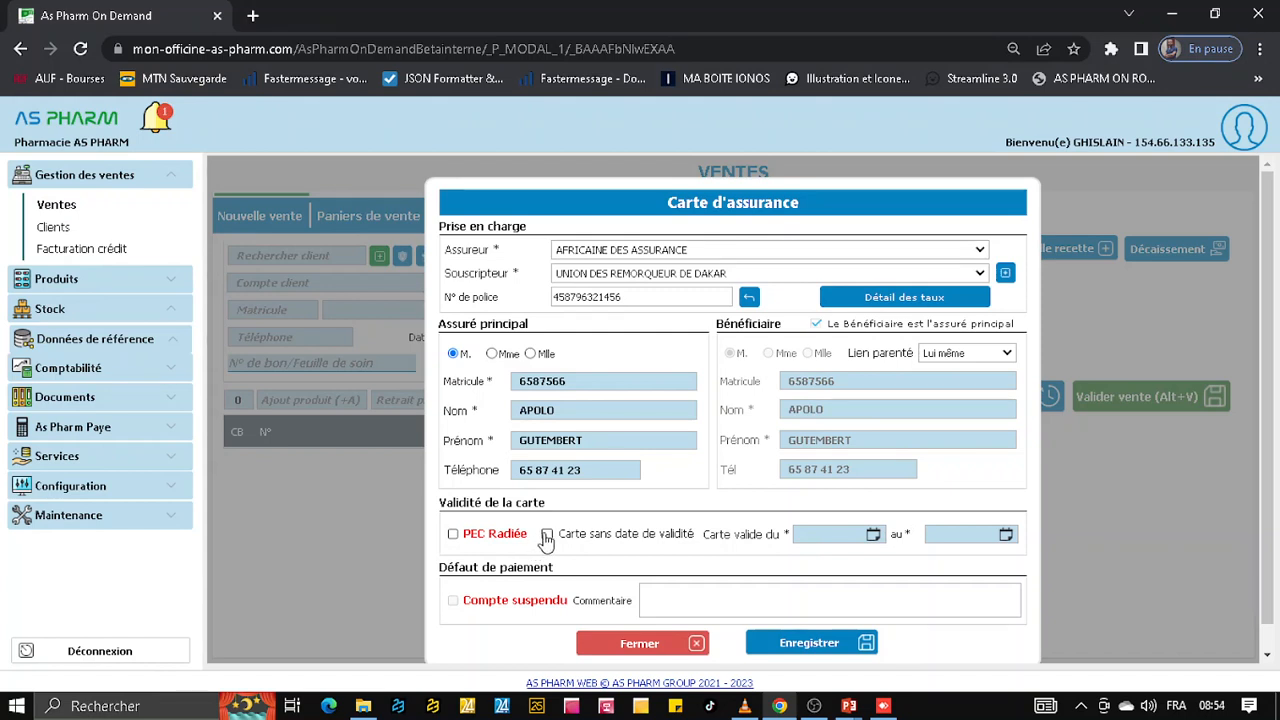
Set the card's validity period from 01/01/2023 to 01/01/2026
click(810, 535)
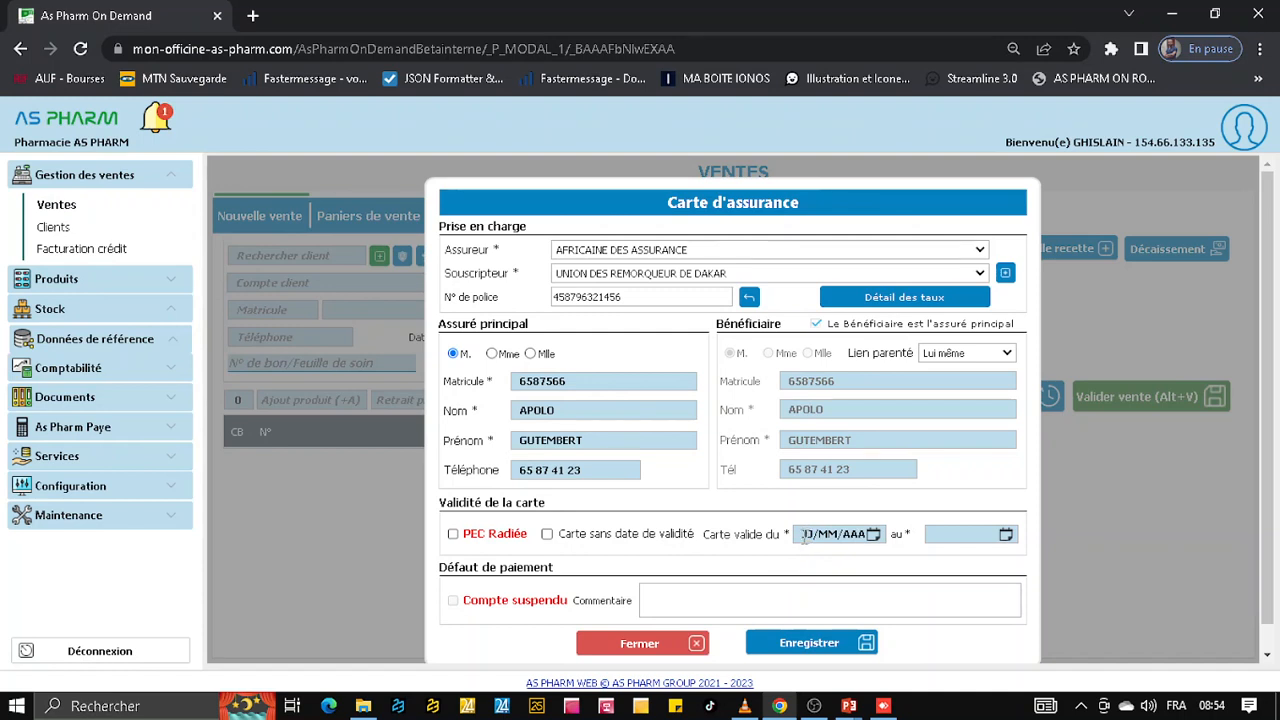
key(ctrl+a)
text(0)
click(956, 532)
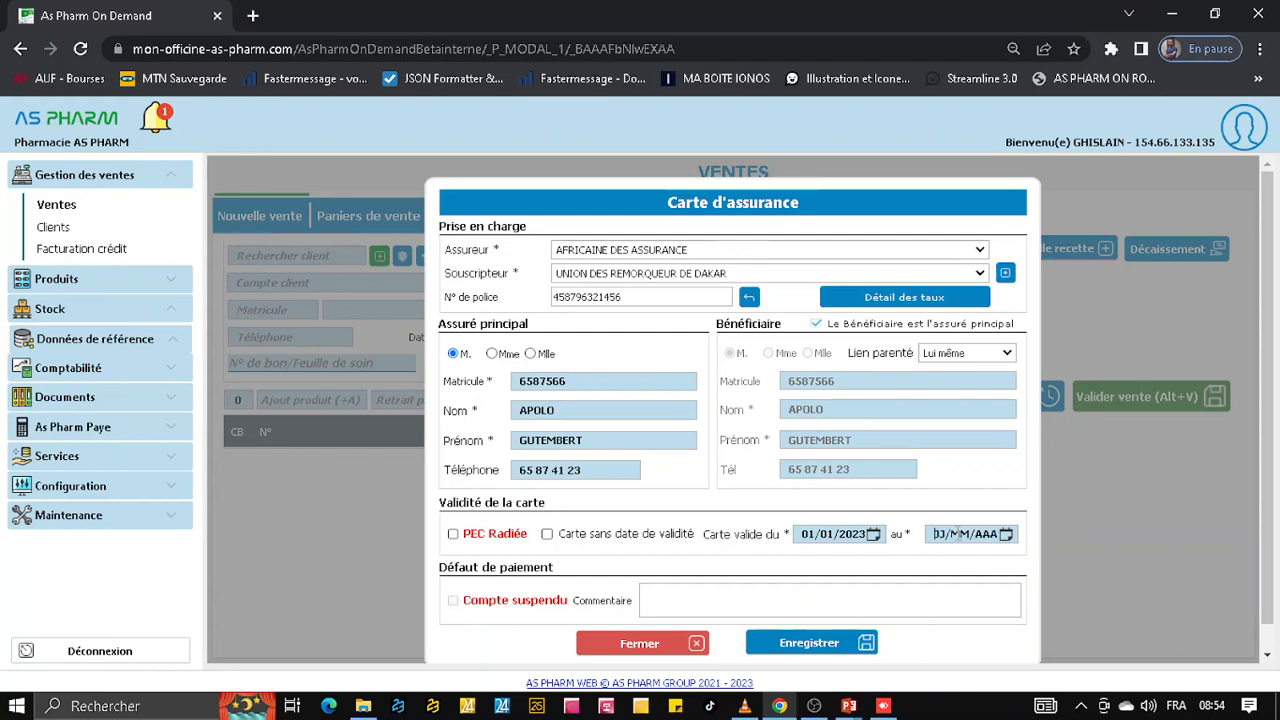
text(01/01/2026)
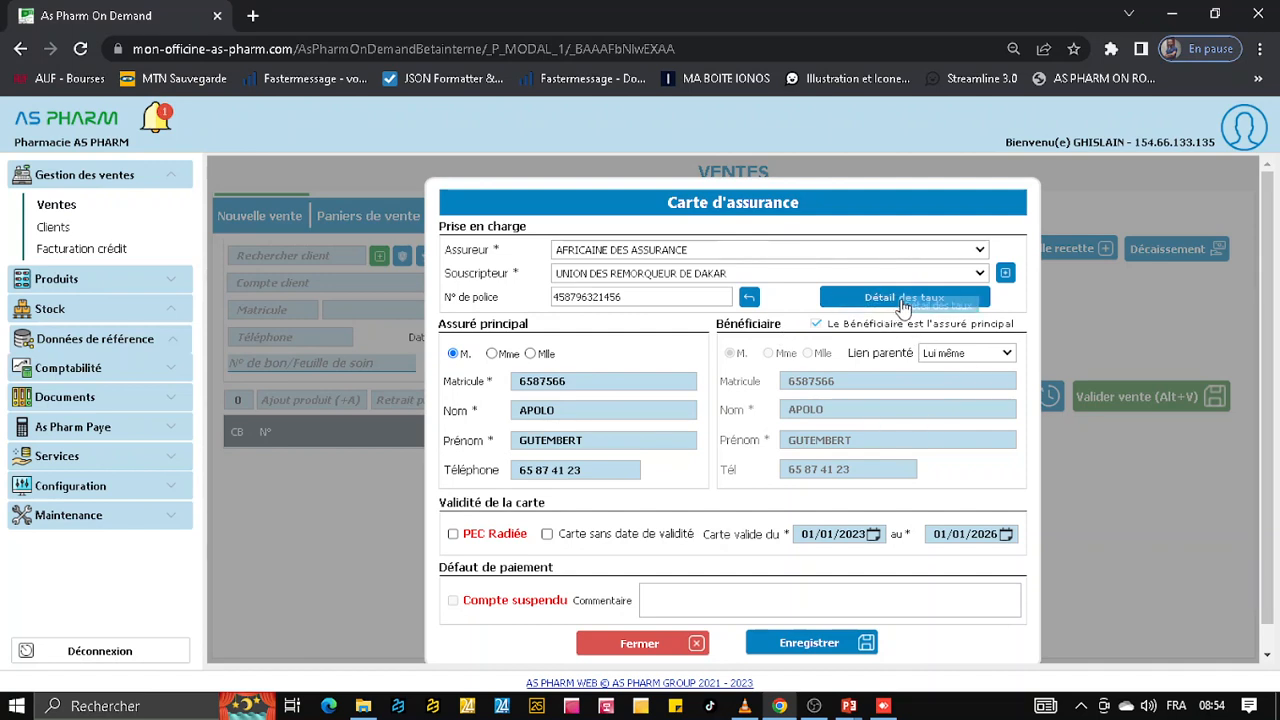
Open the coverage rate details and set the MÉDICAMENTS rate to 80 %
click(845, 302)
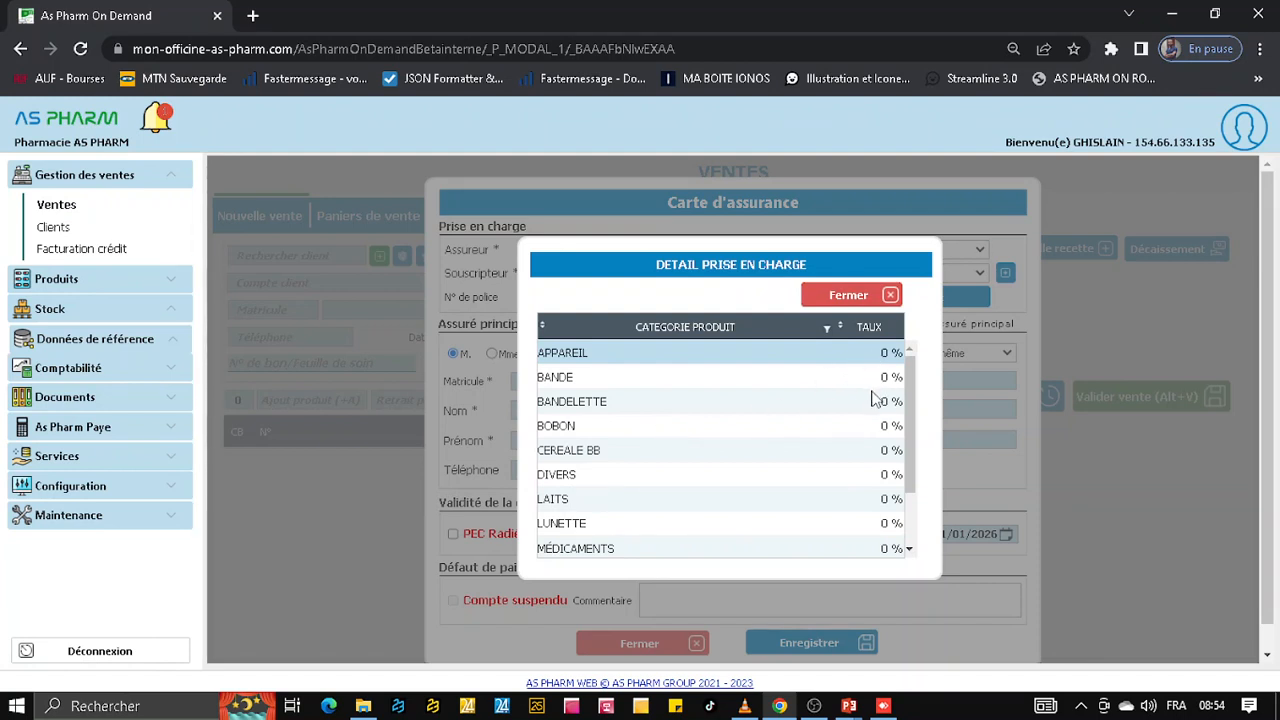
scroll(870, 400, down, 1)
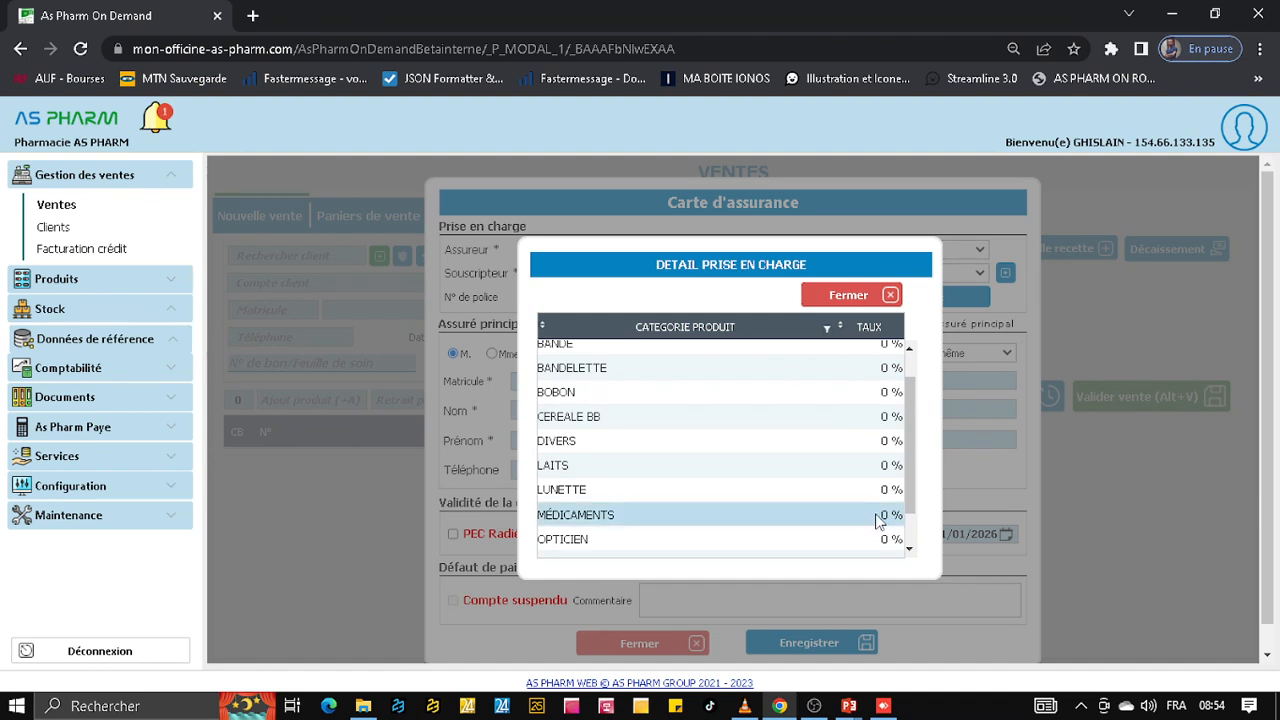
click(877, 517)
key(Return)
Set the PARAPHARMACIE coverage rate to 10 %
scroll(866, 547, down, 1)
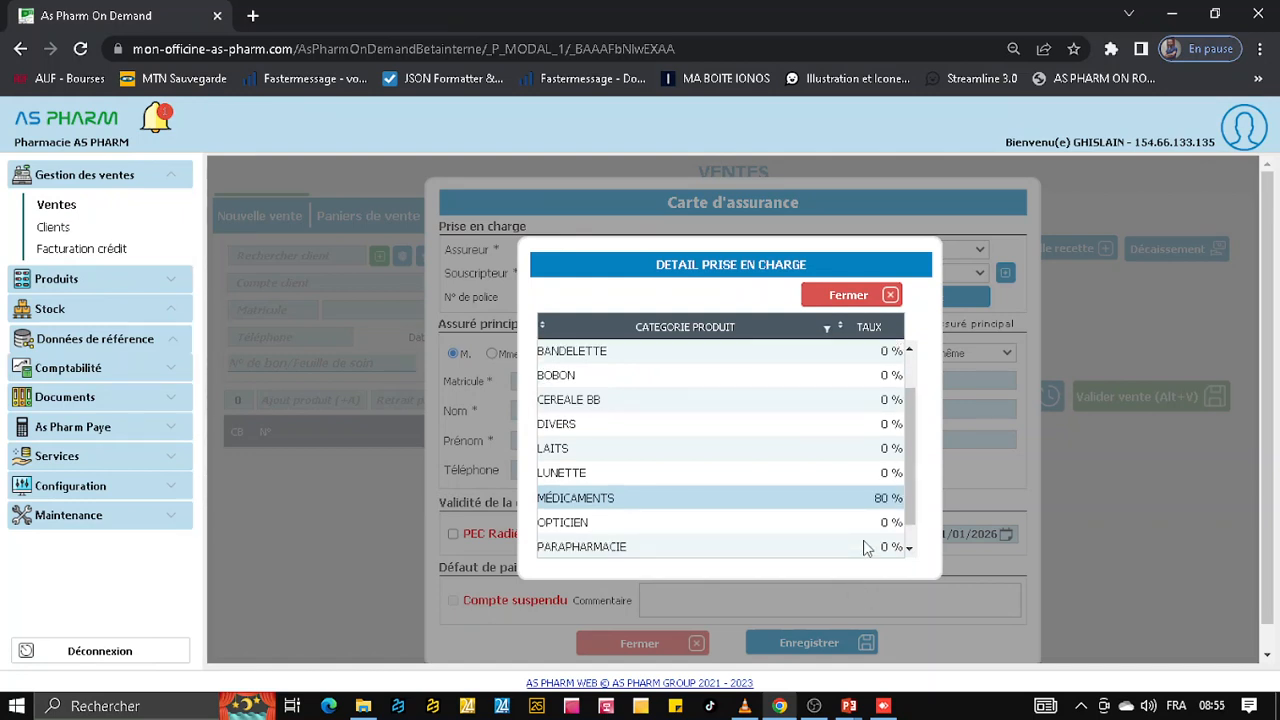
click(869, 546)
click(870, 545)
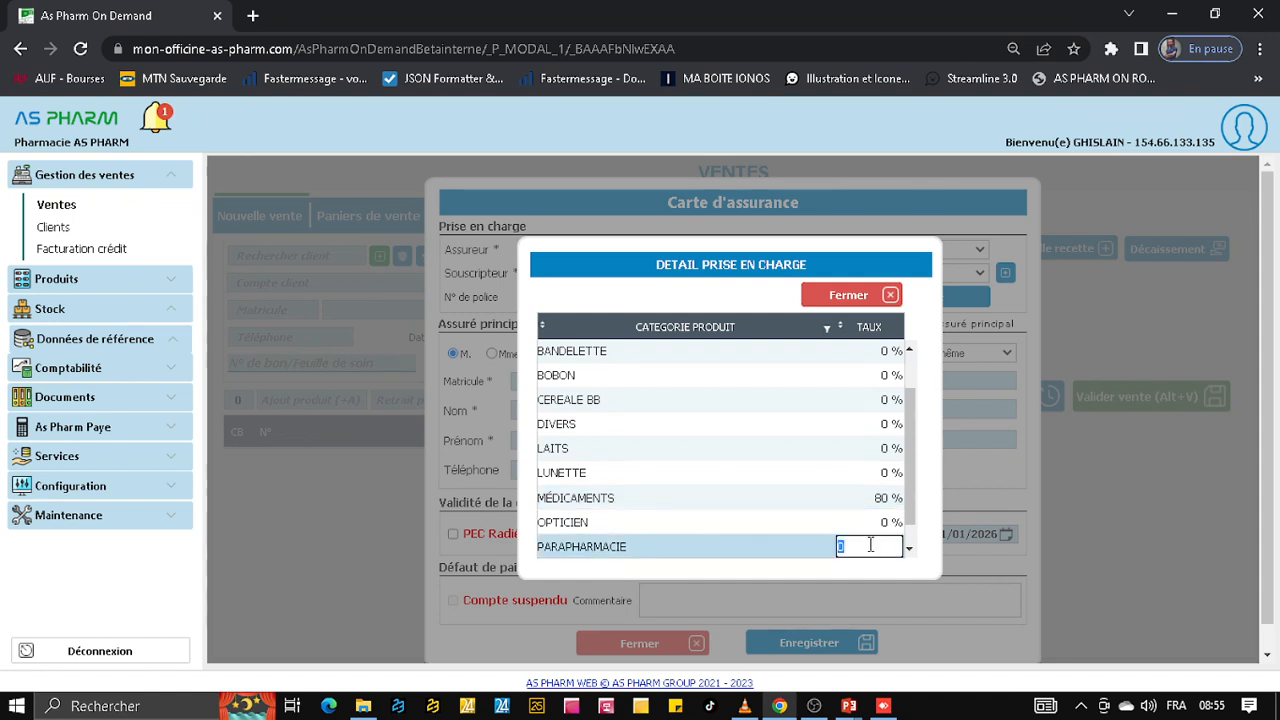
text(10)
key(Return)
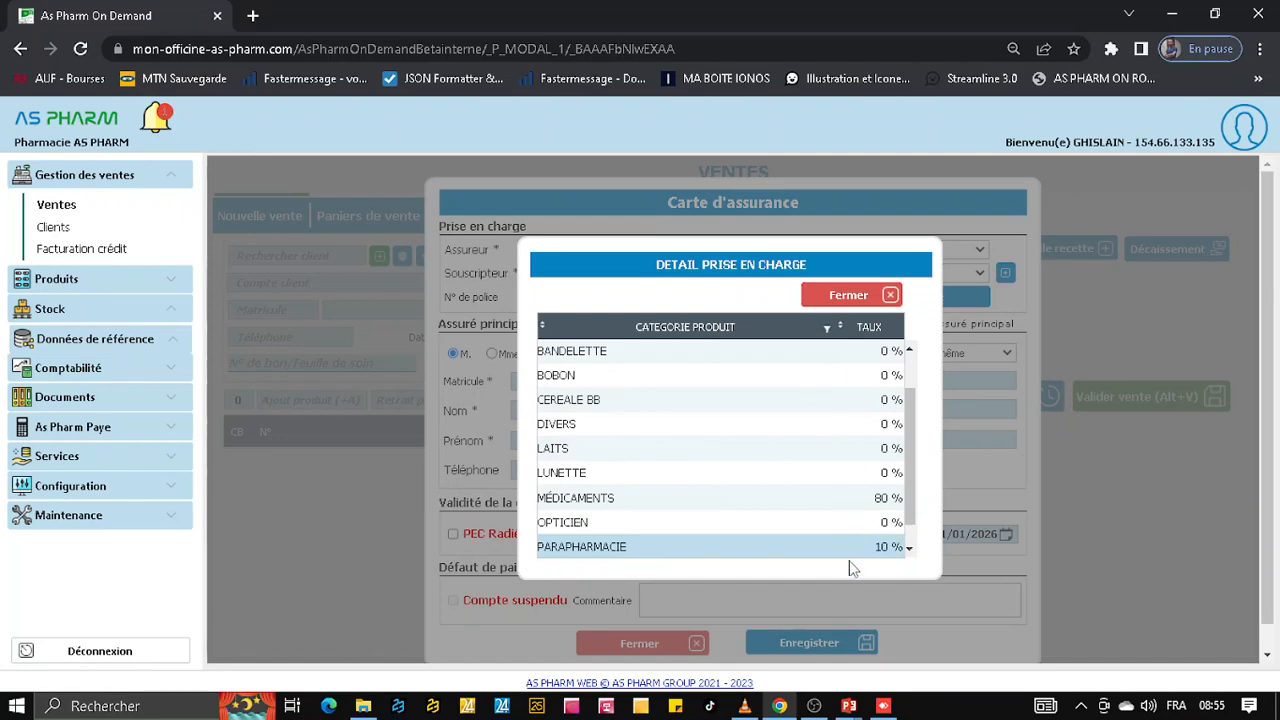
Close the coverage rate details and save the insurance card
click(851, 297)
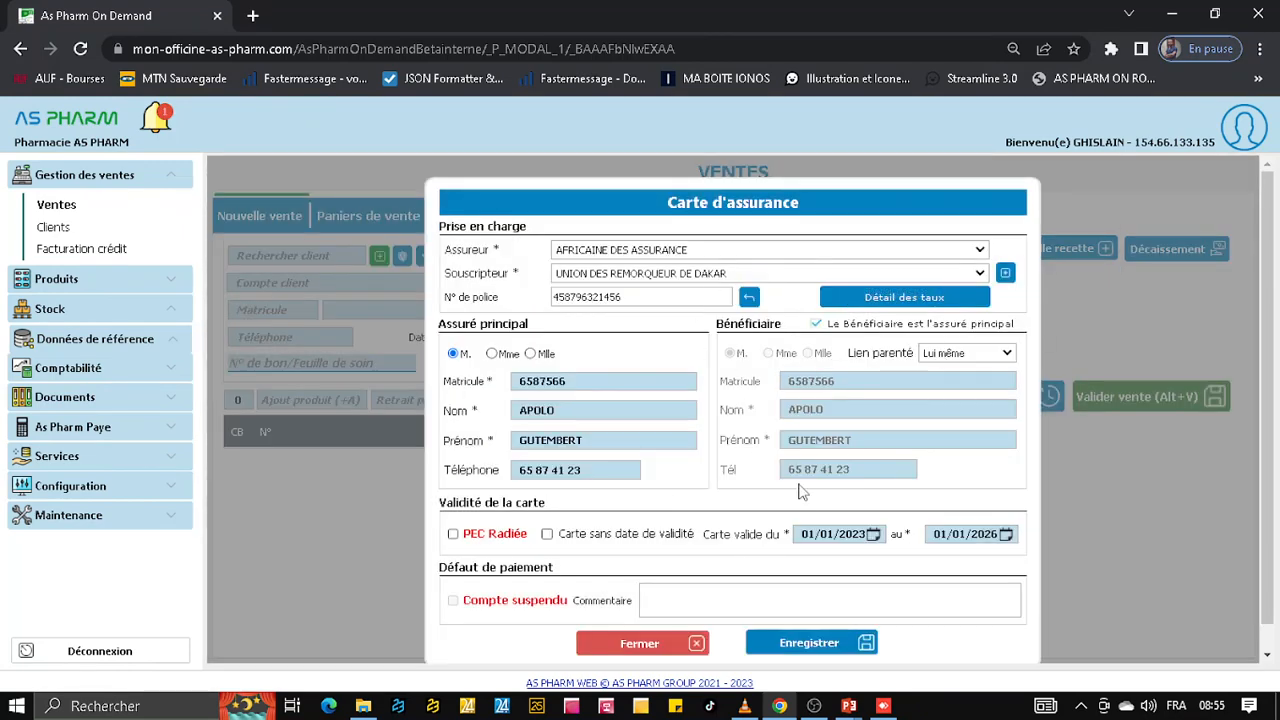
click(798, 646)
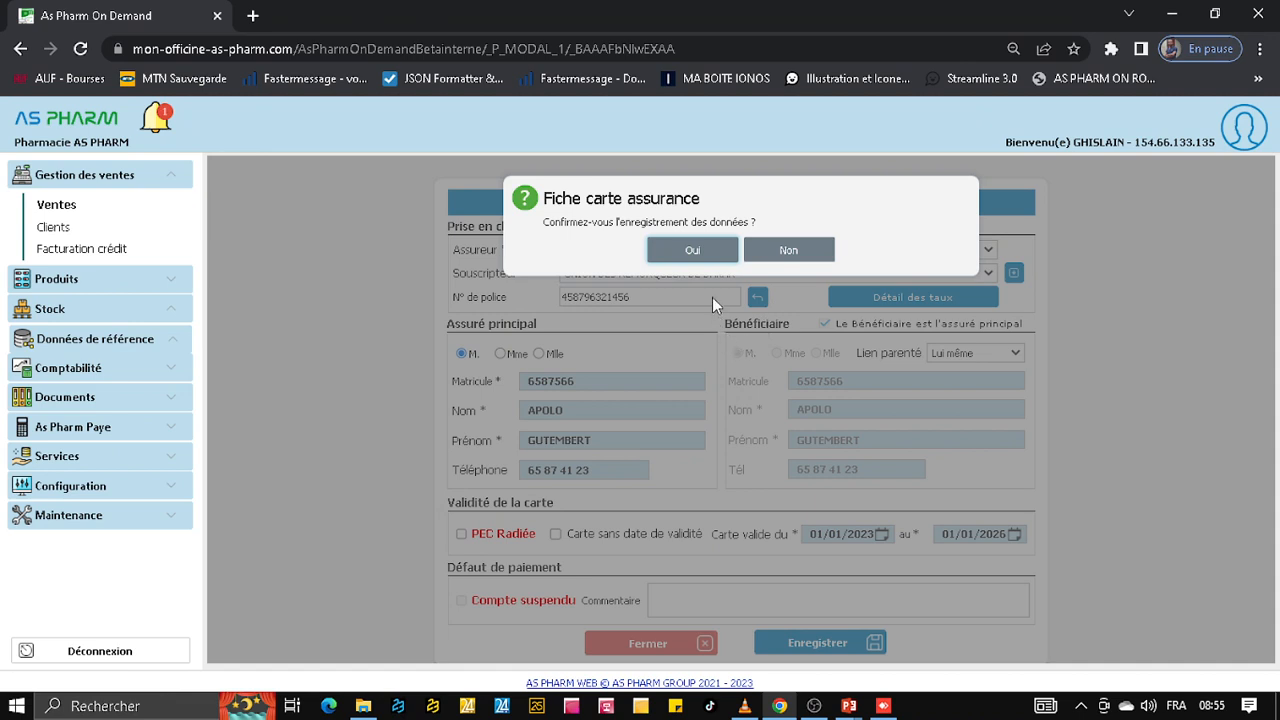
click(700, 258)
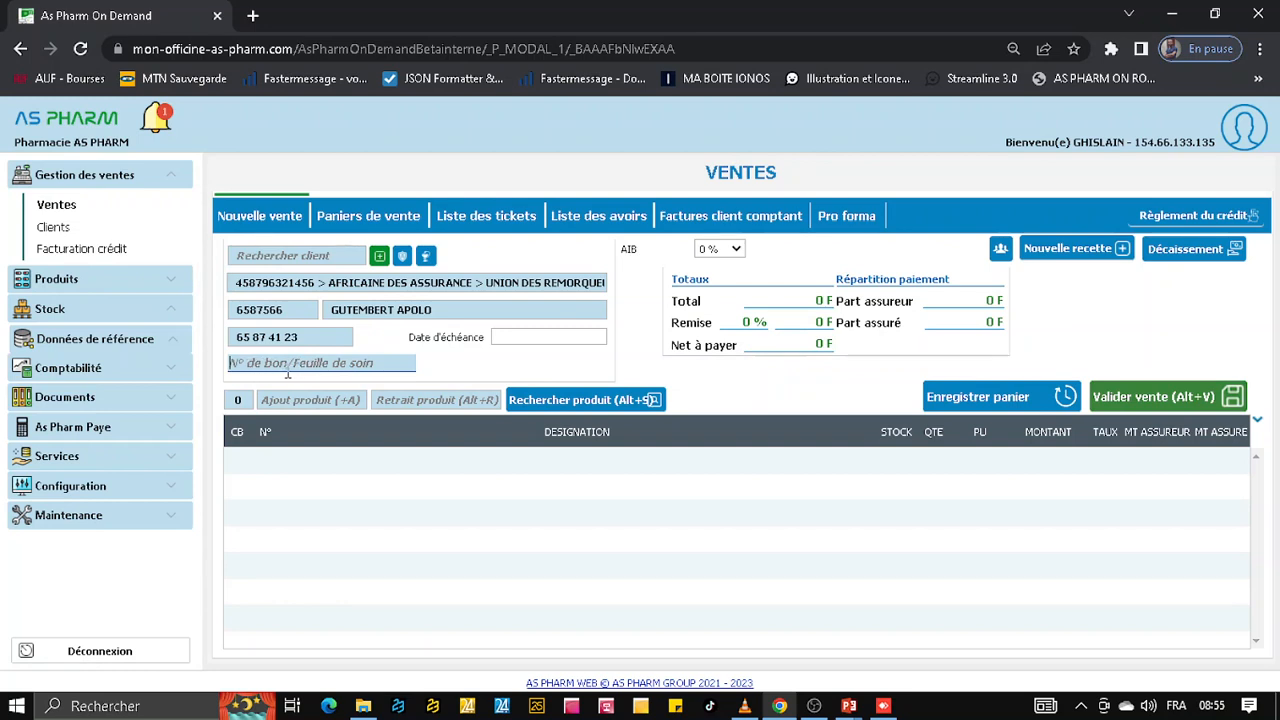
Search the products for "DOLI" and add DOLIPRANE 1000MG CPR EFFV B/8 to the sale basket
click(338, 372)
click(566, 402)
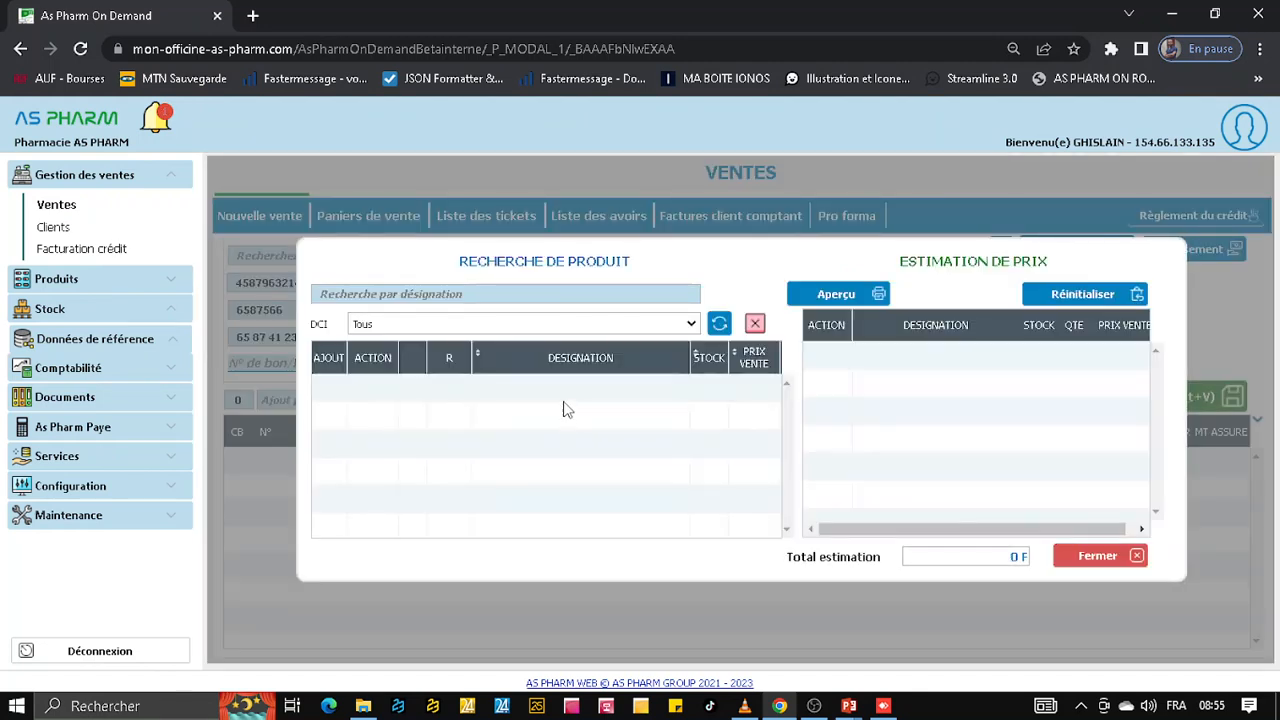
click(401, 294)
text(DOLI)
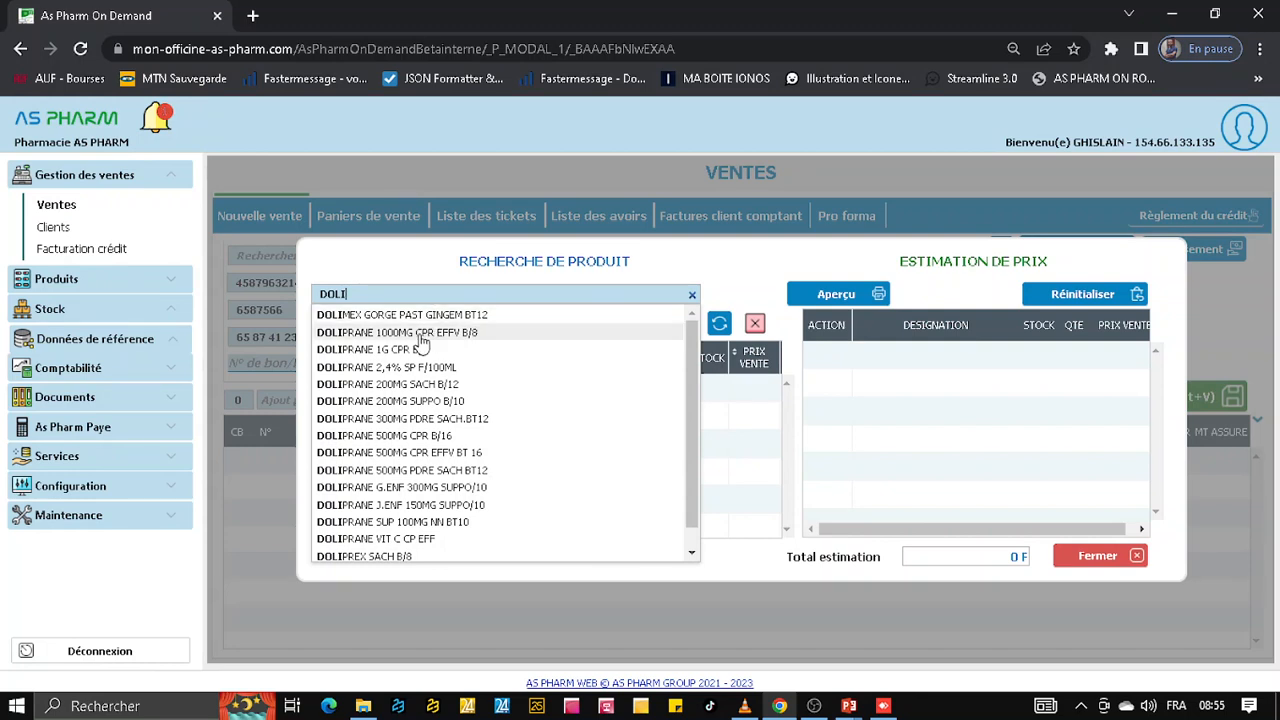
click(419, 333)
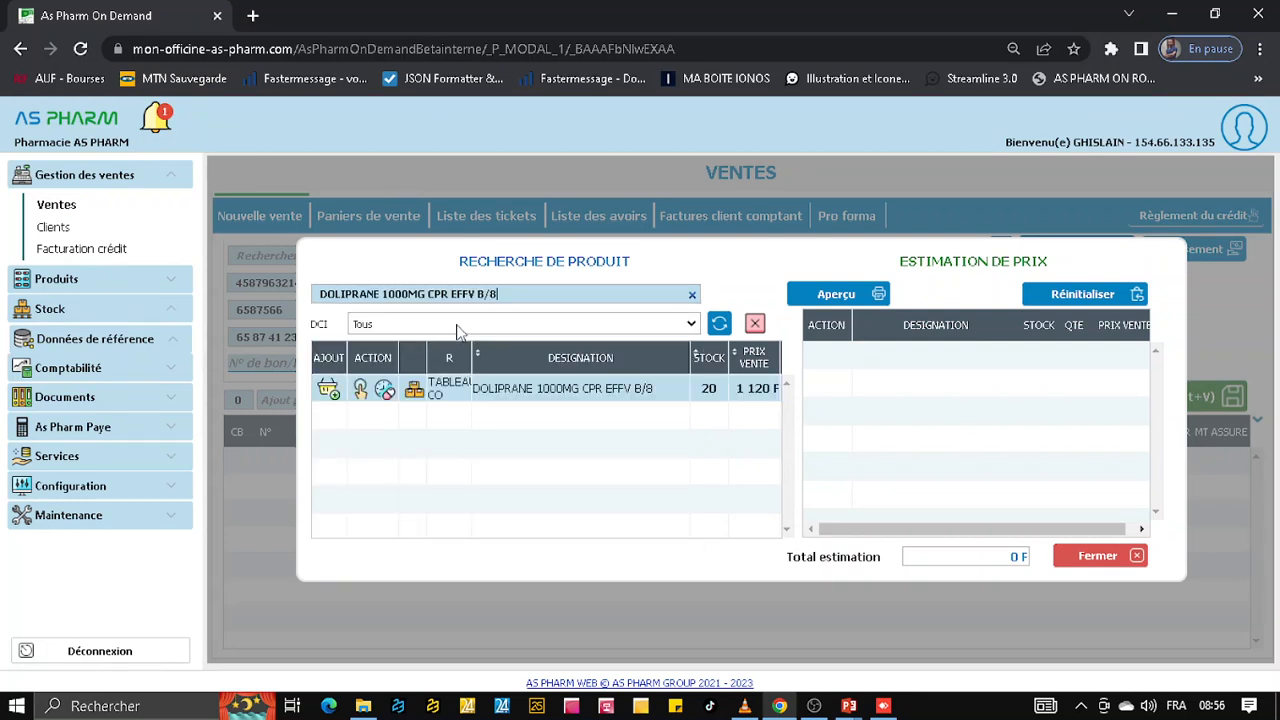
click(334, 396)
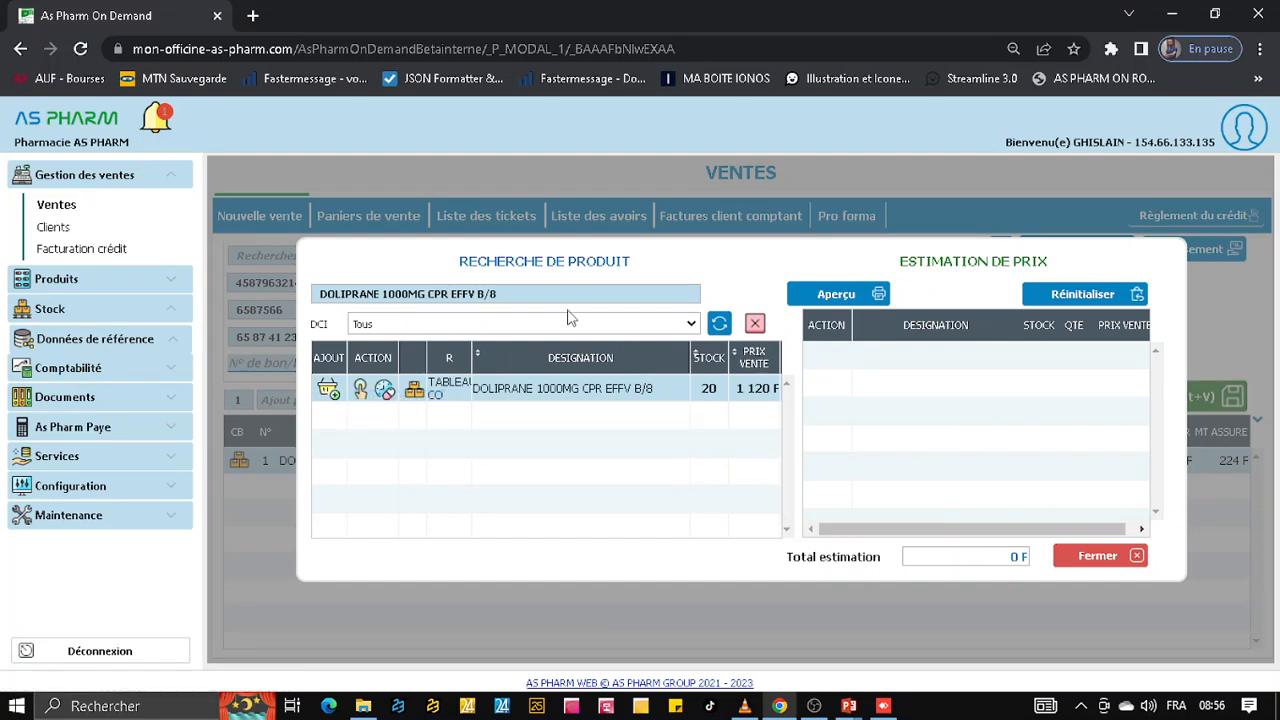
Search the products for "PARF", add PARF IAP N°51 BOSS HUGO BOSS 50 ML to the sale basket, and close the product search
click(406, 293)
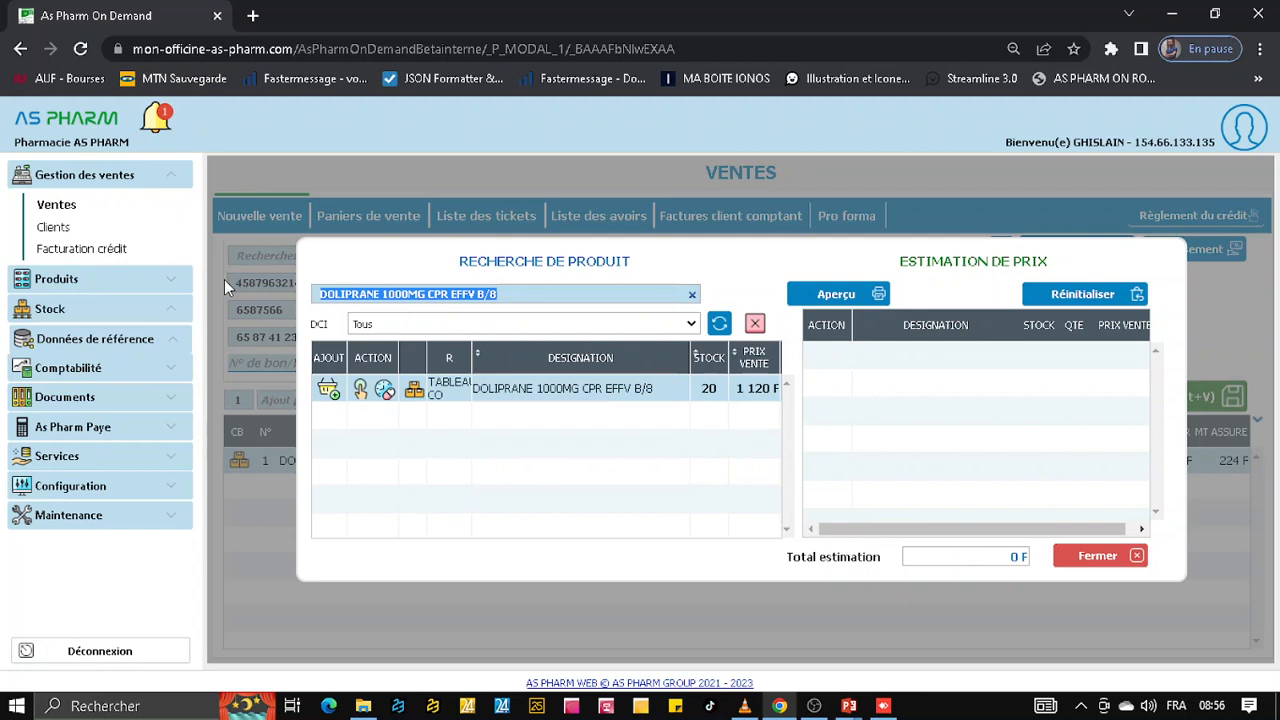
text(PARF)
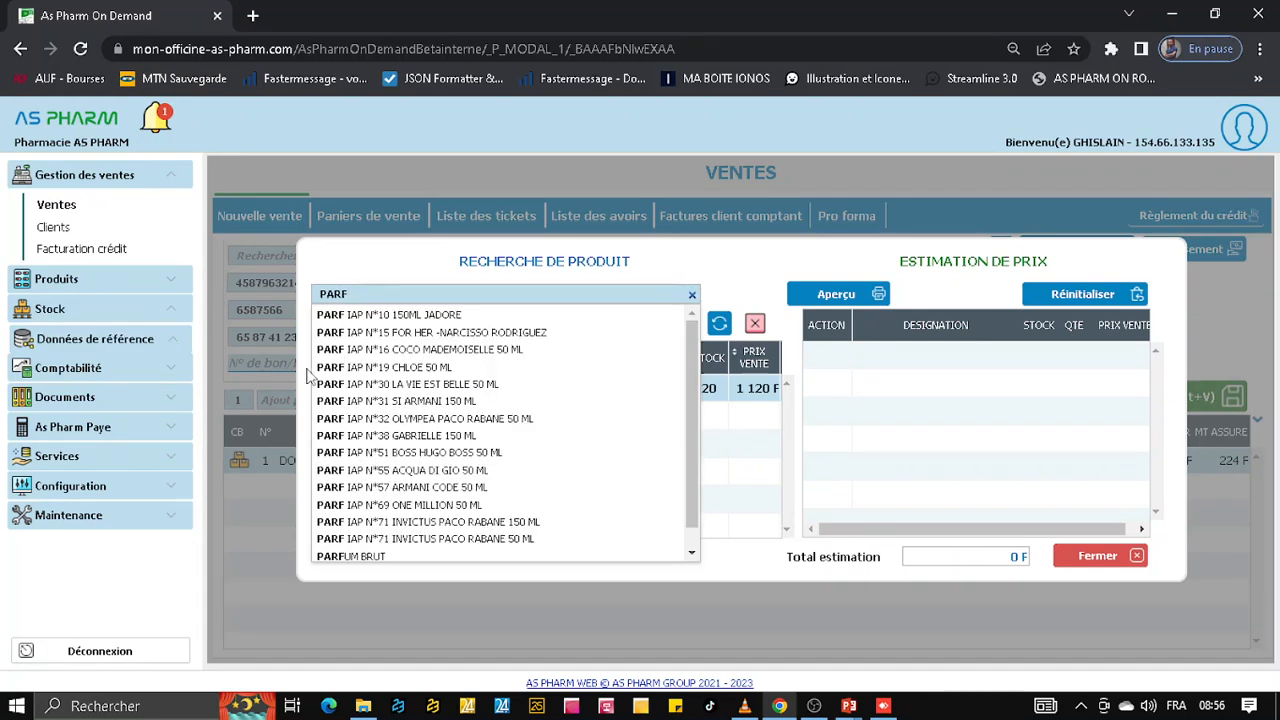
click(447, 458)
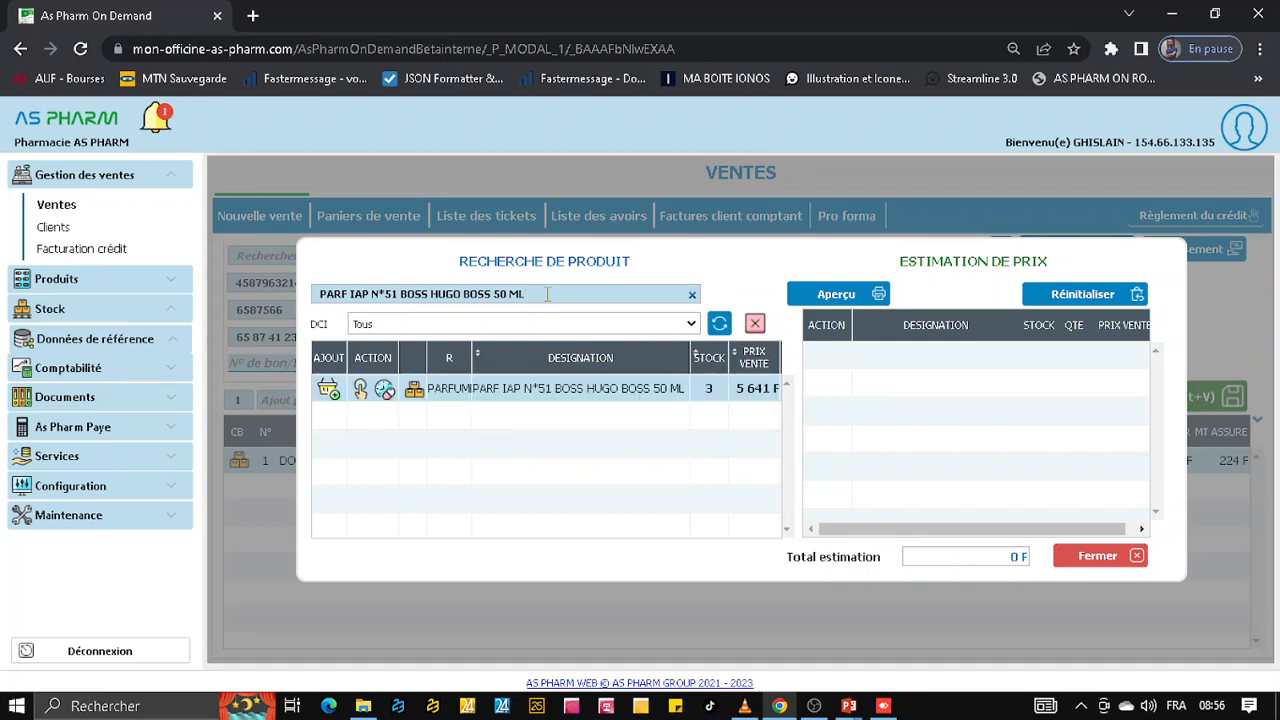
click(330, 392)
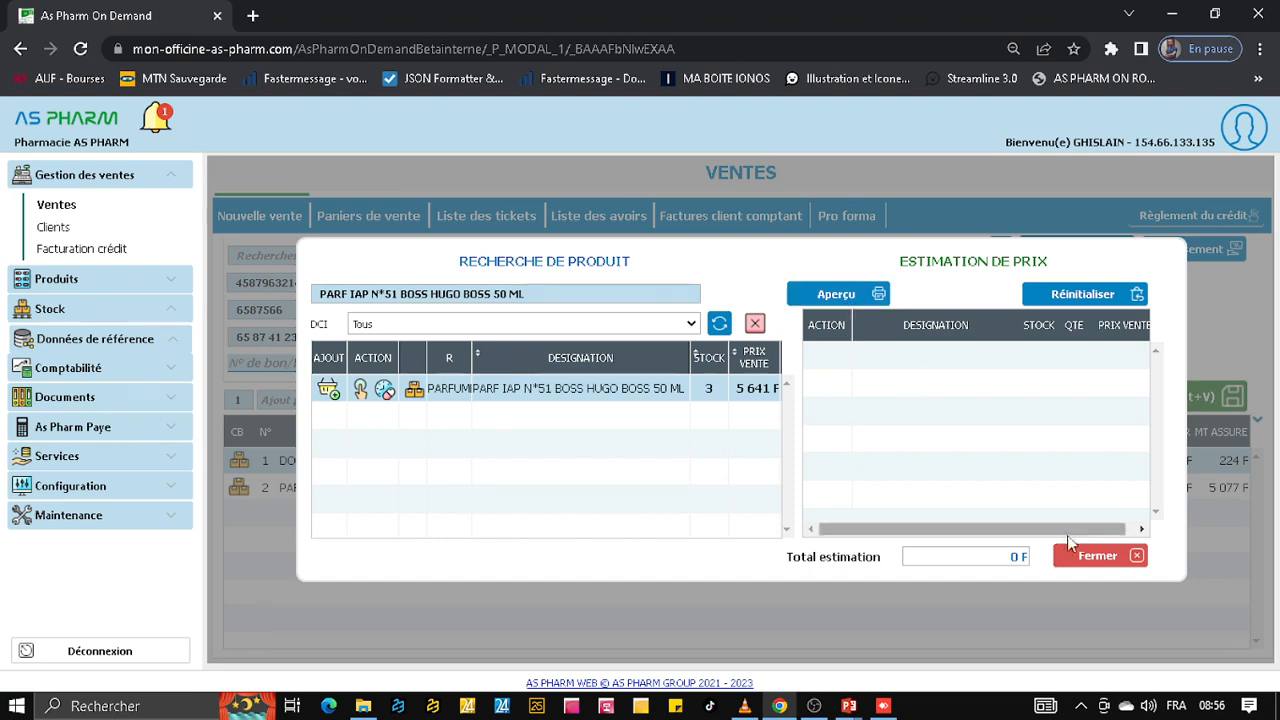
click(1080, 565)
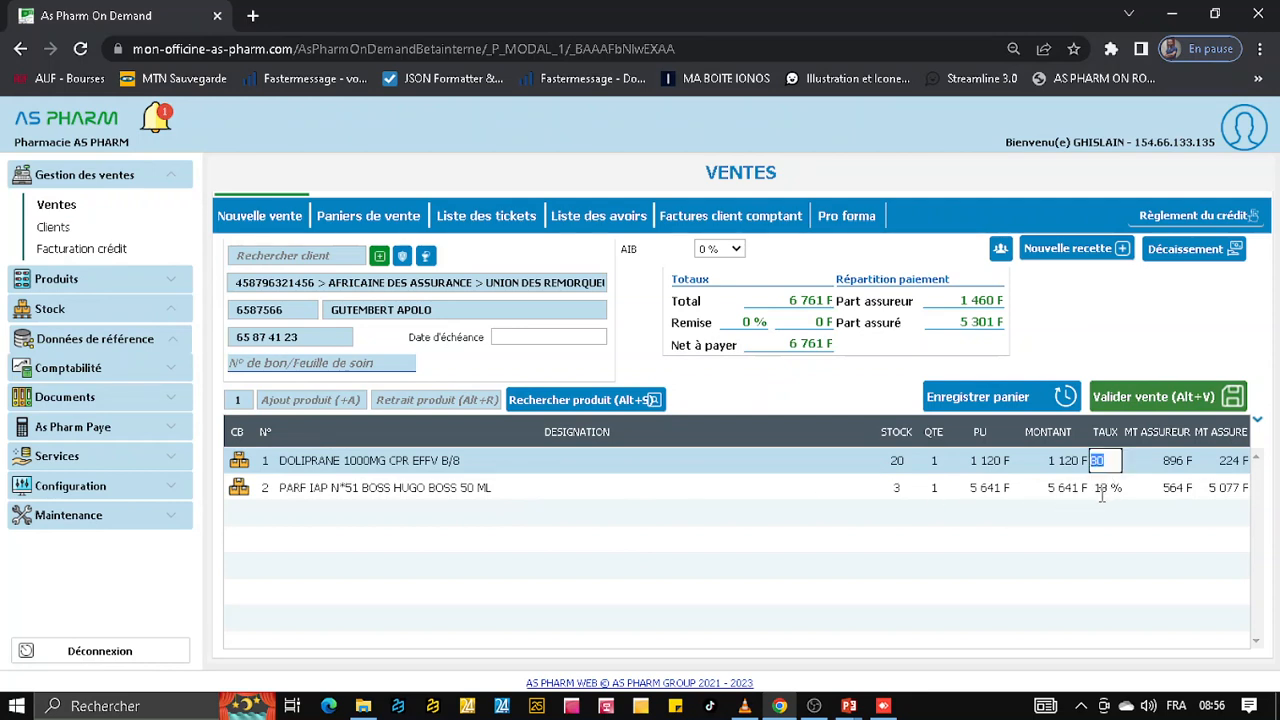
Check the perfume line's coverage rate and the amount to settle for the sale, leaving the payment unsaved
click(1100, 488)
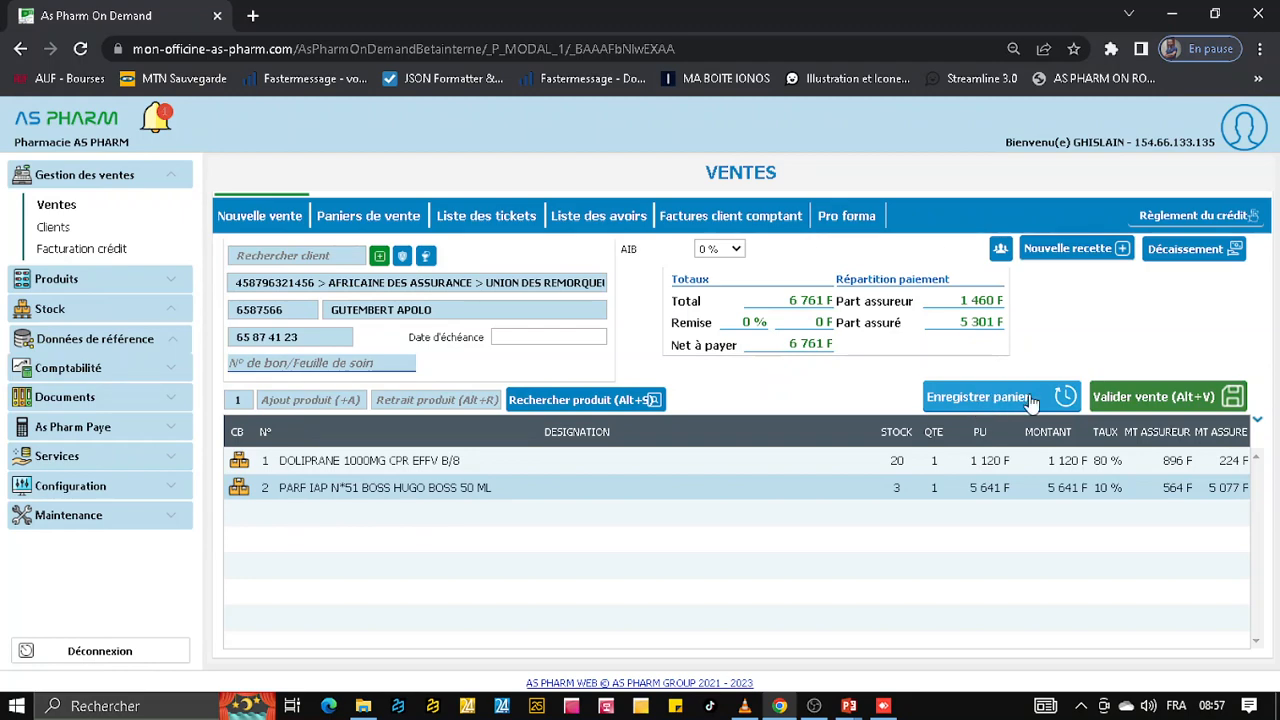
click(1143, 400)
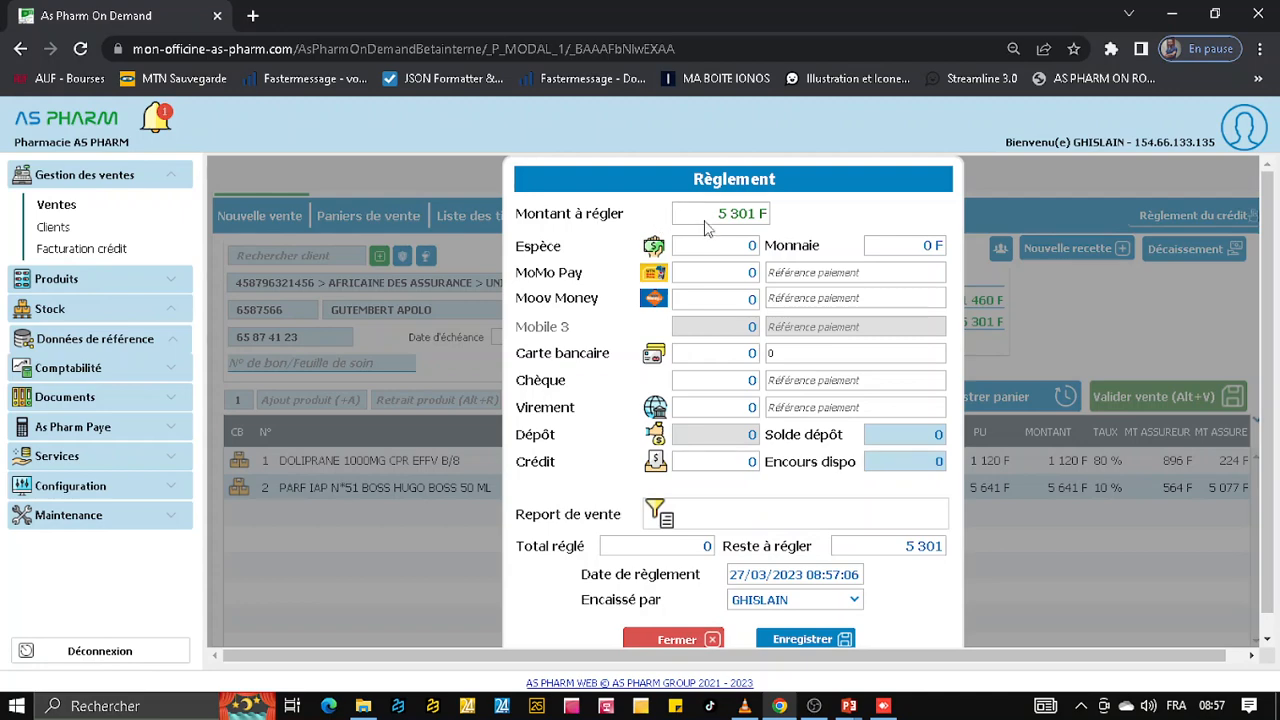
click(680, 640)
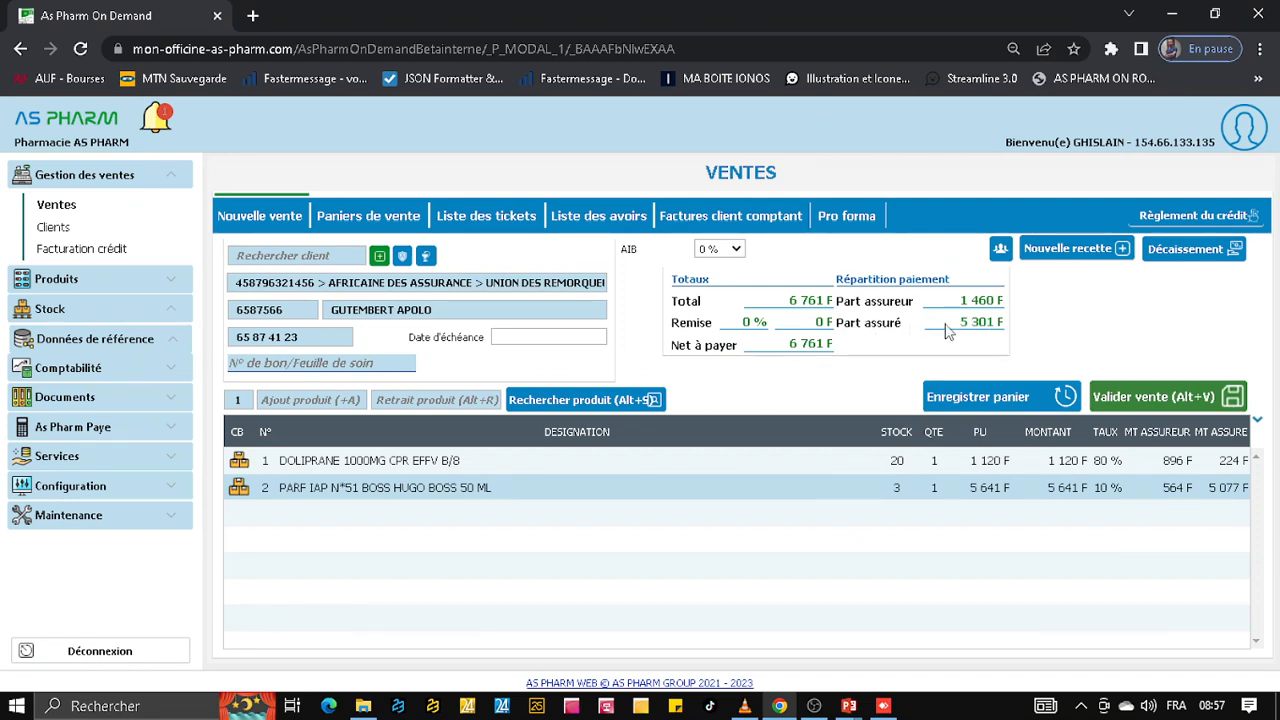
Validate the sale with a cash payment (Espèce) of 6000 and confirm its registration
click(1145, 397)
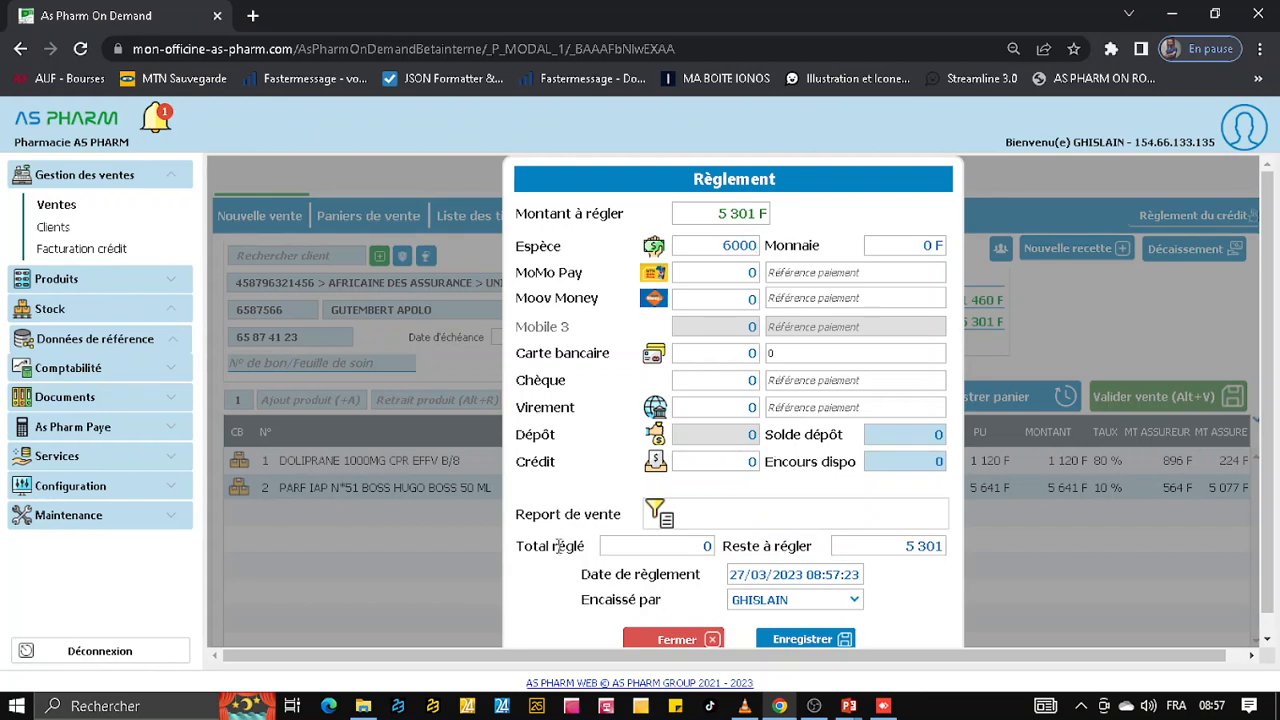
click(783, 641)
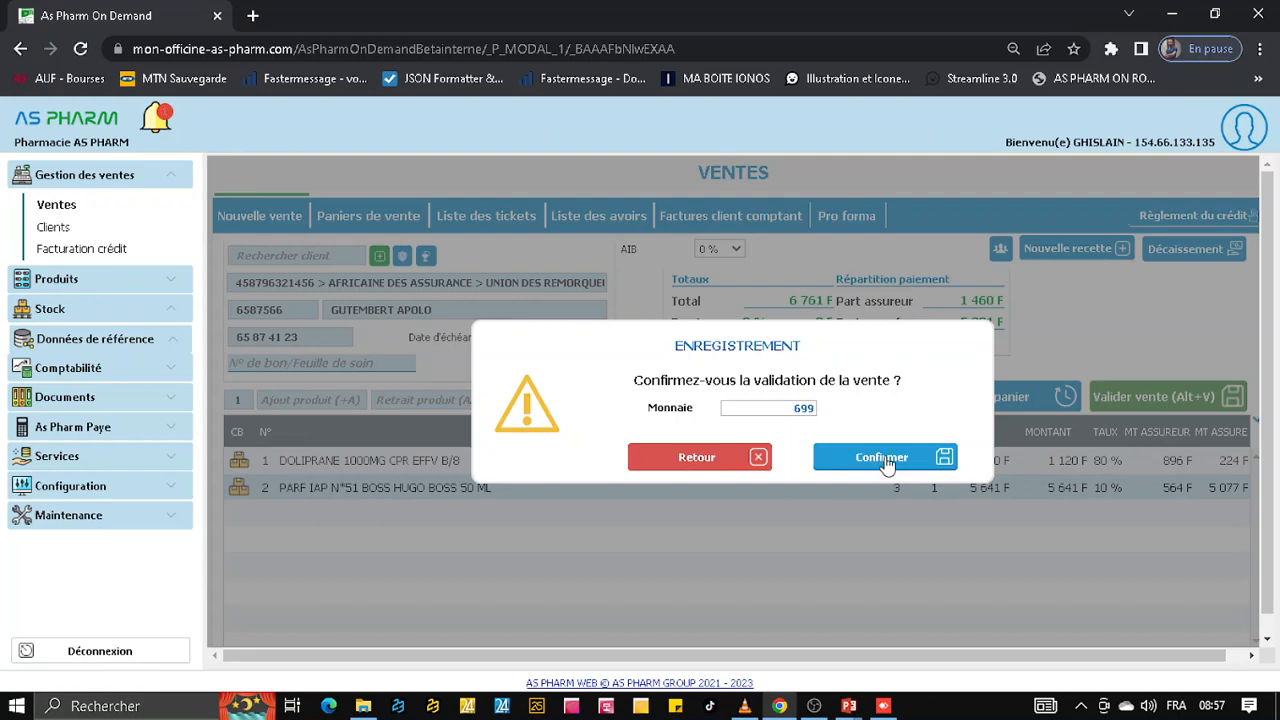
click(884, 458)
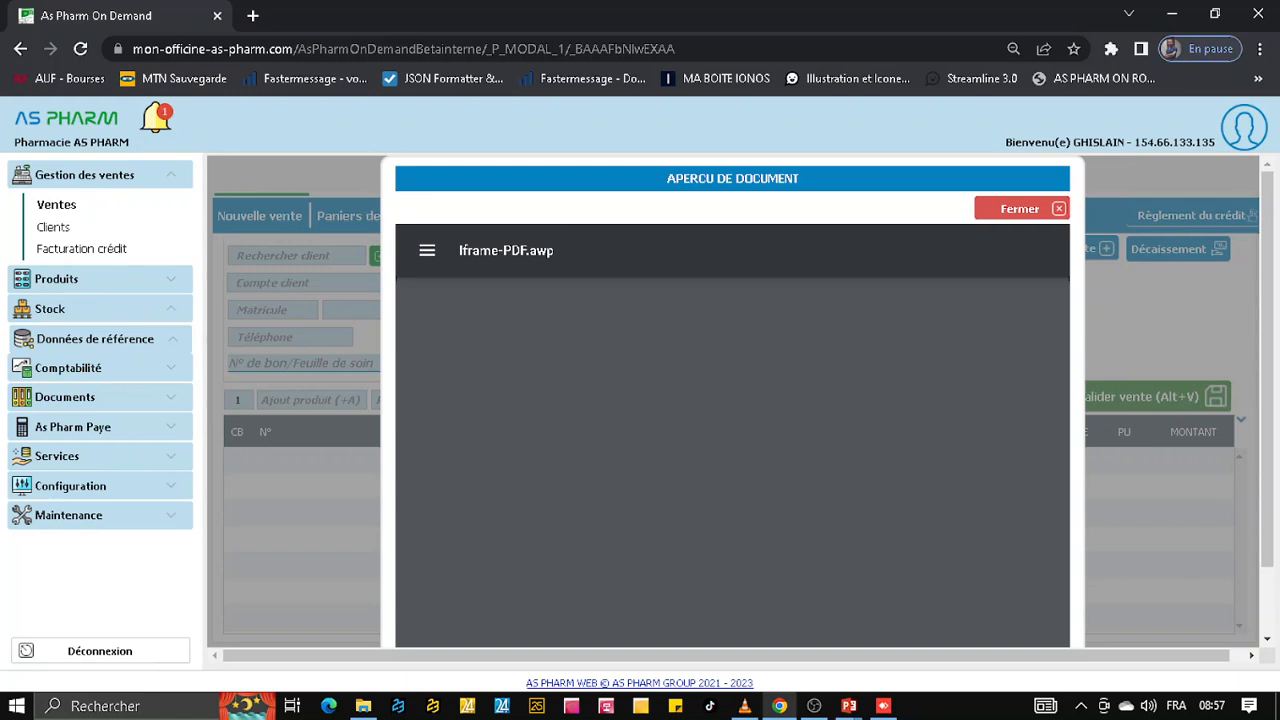
Examine the invoice preview's insurer, subscriber, policy and insured details, product lines and totals, and close the preview
key(alt+Tab)
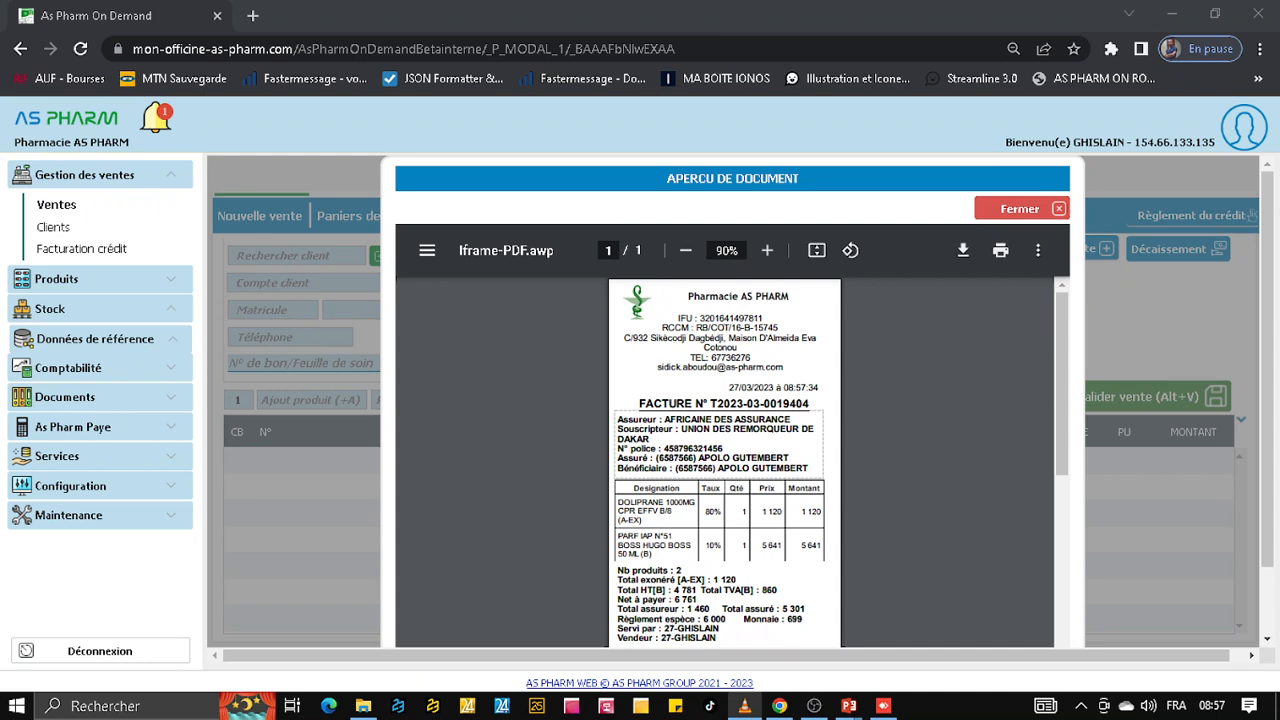
drag(617, 420, 711, 420)
click(618, 432)
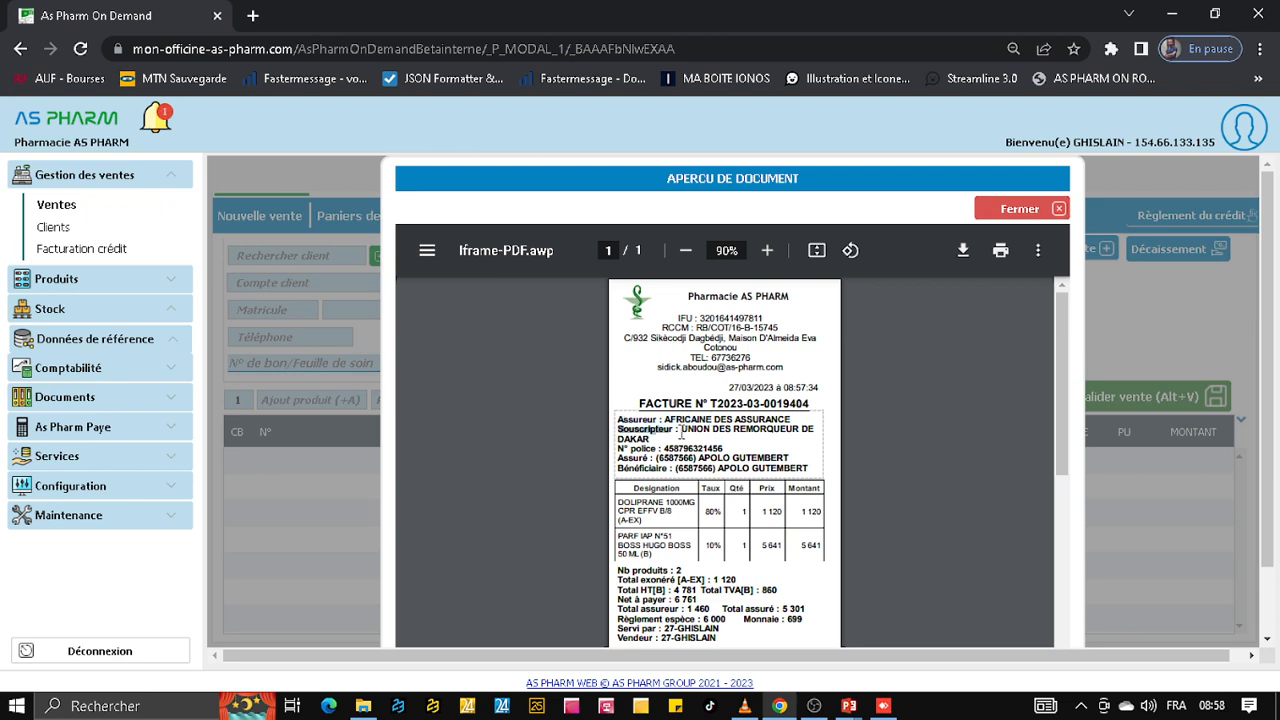
drag(620, 450, 745, 470)
scroll(726, 519, down, 3)
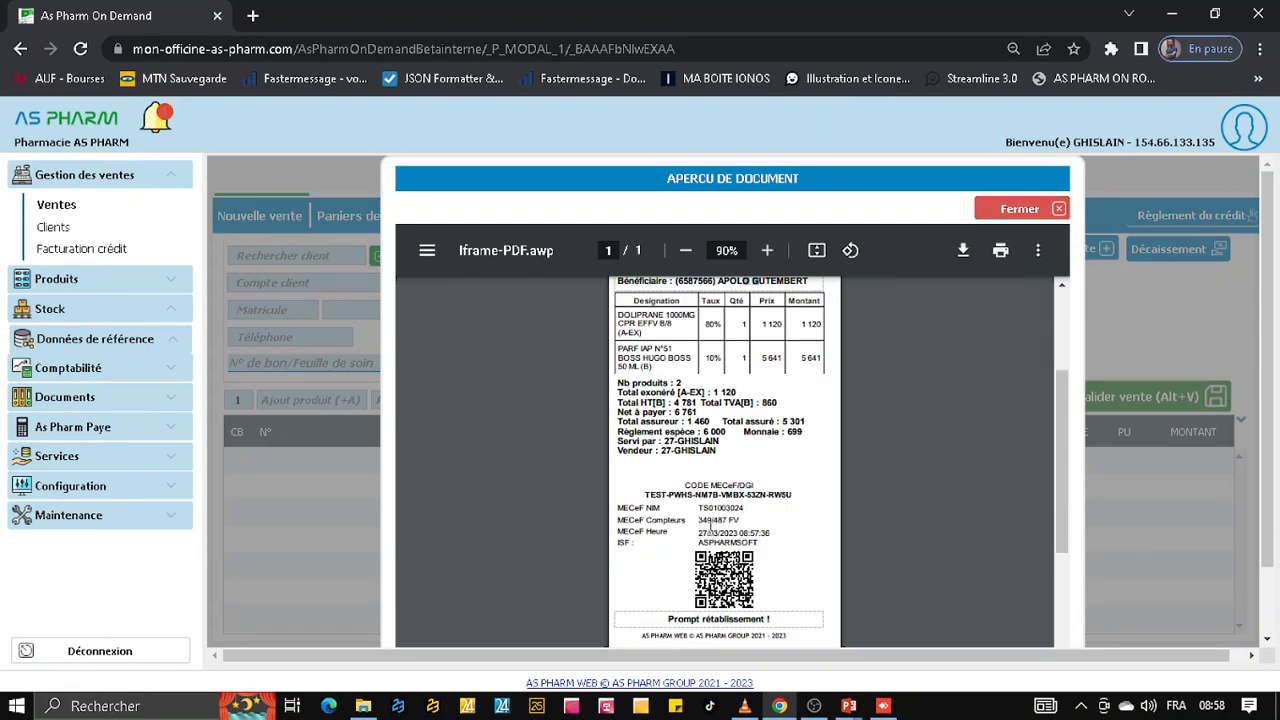
click(1030, 210)
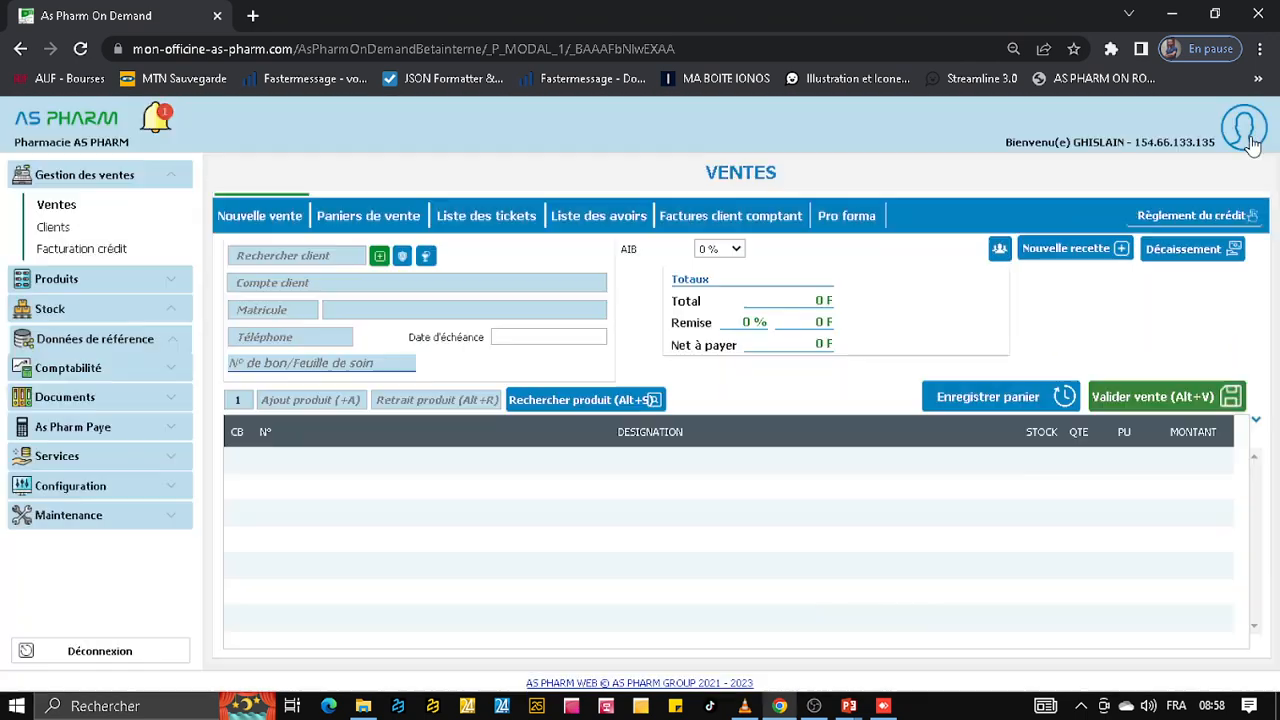
Log out of the user account and confirm closing the application
click(1246, 138)
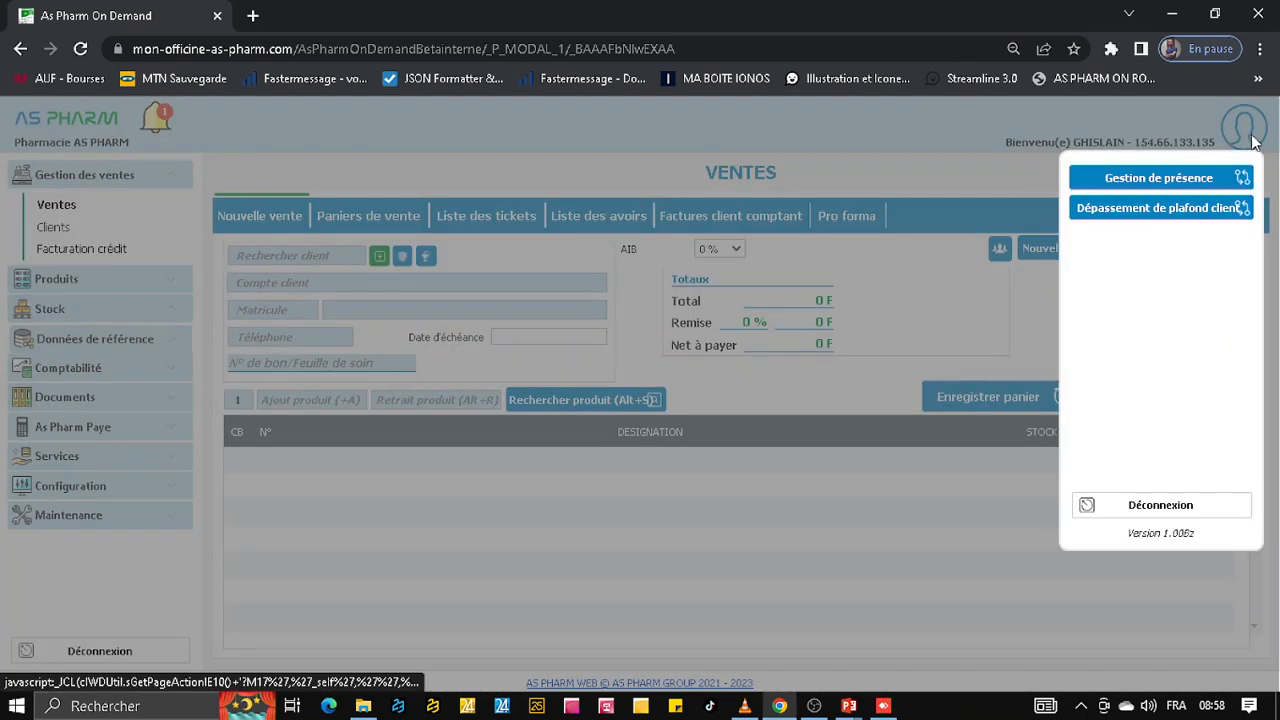
click(1161, 508)
click(736, 442)
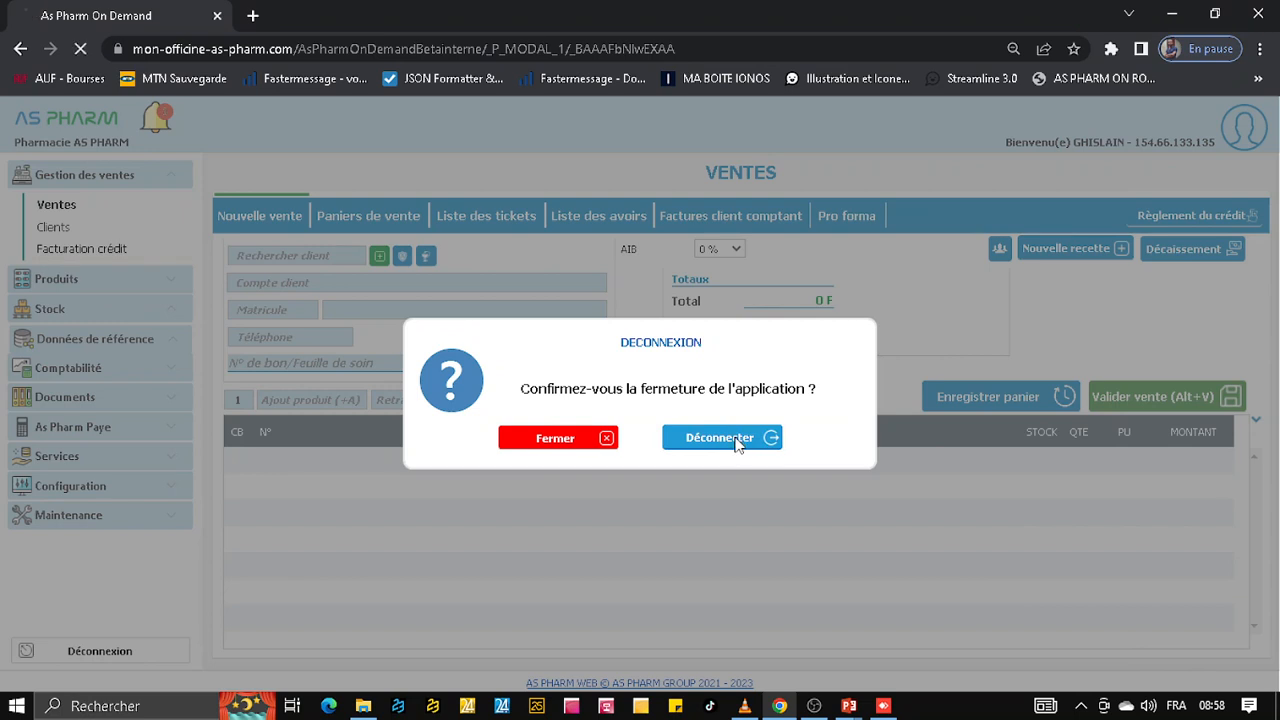